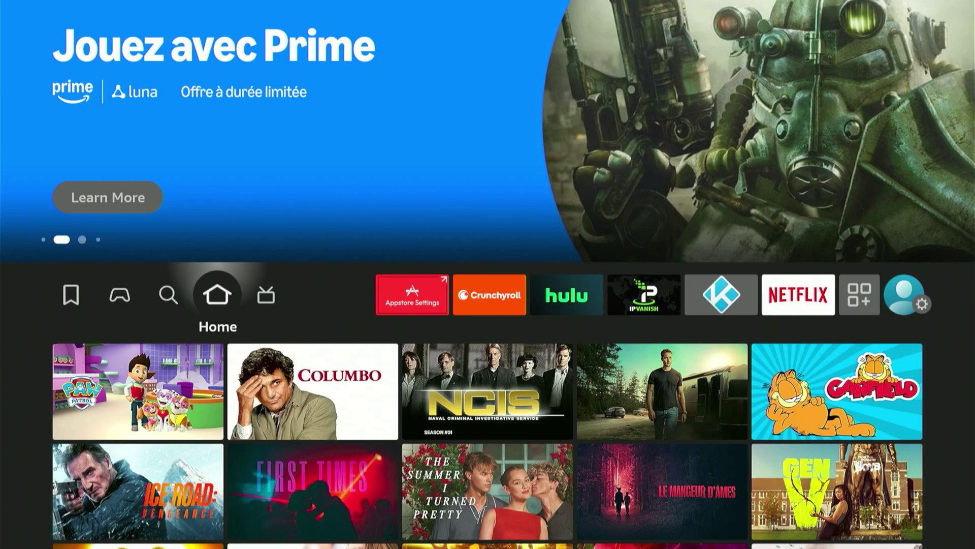
Go to the Find page and bring up the search field's on-screen keyboard
{"action": "key", "text": "Right"}
{"action": "key", "text": "Left"}
{"action": "key", "text": "Left"}
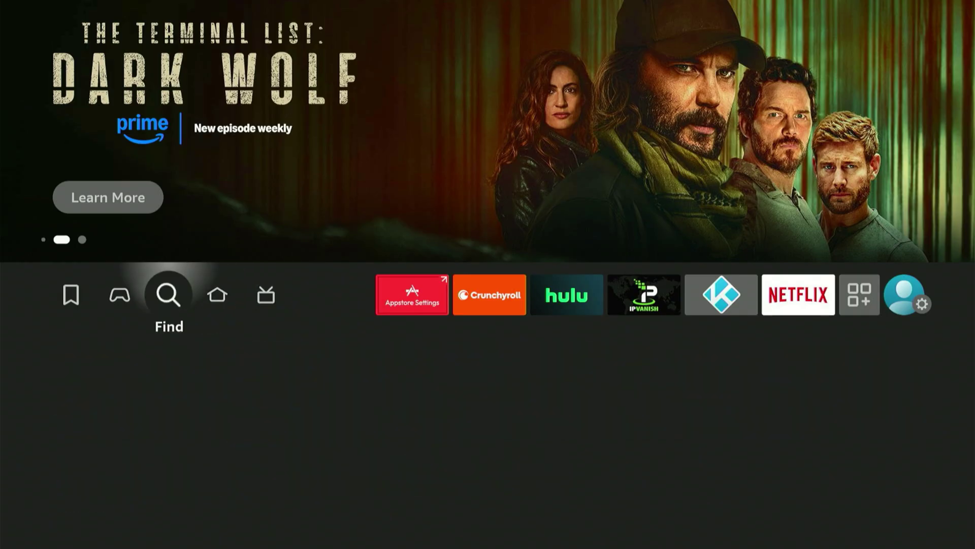
{"action": "key", "text": "Down"}
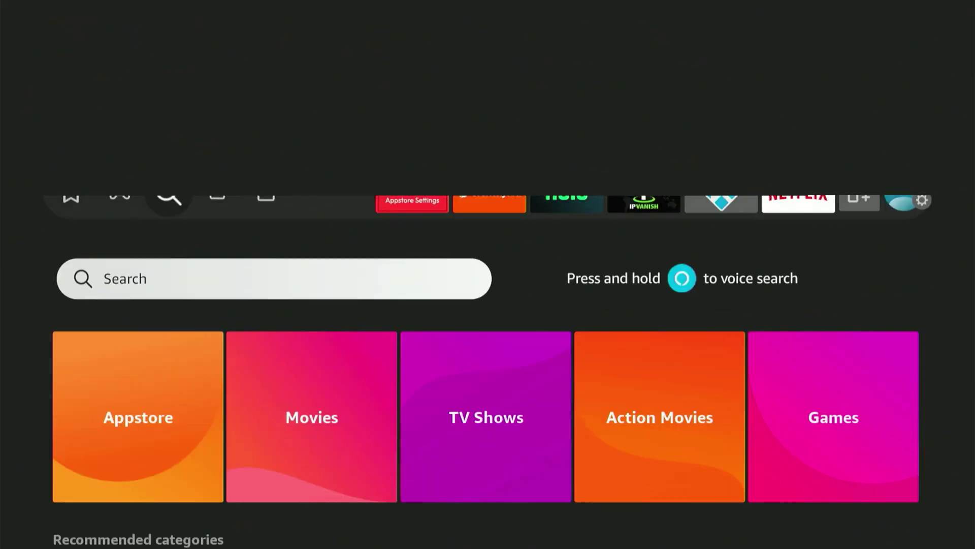
{"action": "key", "text": "Return"}
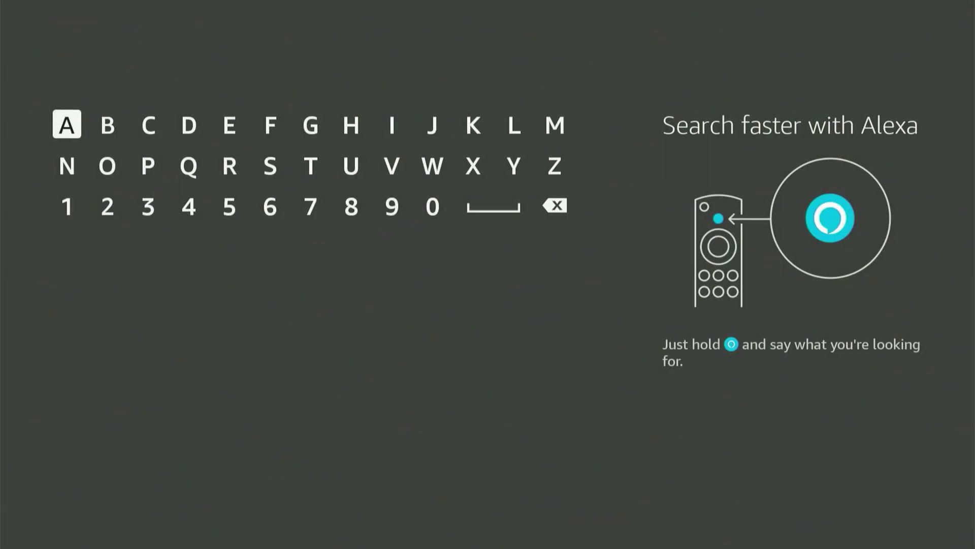
Spell 'Dow' on the keyboard and pick the Downloader suggestion
{"action": "key", "text": "Right"}
{"action": "key", "text": "Right"}
{"action": "key", "text": "Right"}
{"action": "key", "text": "Return"}
{"action": "key", "text": "Down"}
{"action": "key", "text": "Down"}
{"action": "key", "text": "Left"}
{"action": "key", "text": "Up"}
{"action": "key", "text": "Left"}
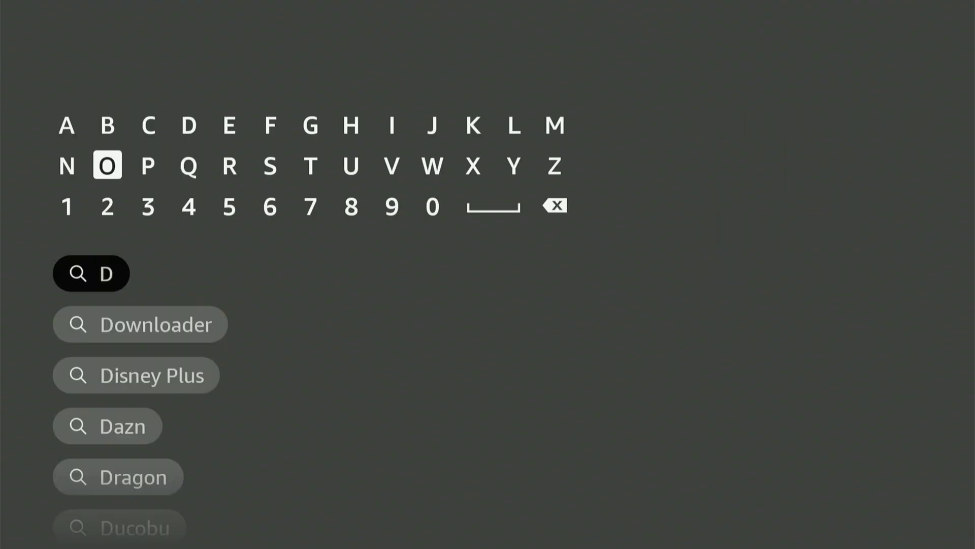
{"action": "key", "text": "Return"}
{"action": "key", "text": "Right"}
{"action": "key", "text": "Right"}
{"action": "key", "text": "Right"}
{"action": "key", "text": "Right"}
{"action": "key", "text": "Right"}
{"action": "key", "text": "Right"}
{"action": "key", "text": "Right"}
{"action": "key", "text": "Right"}
{"action": "key", "text": "Return"}
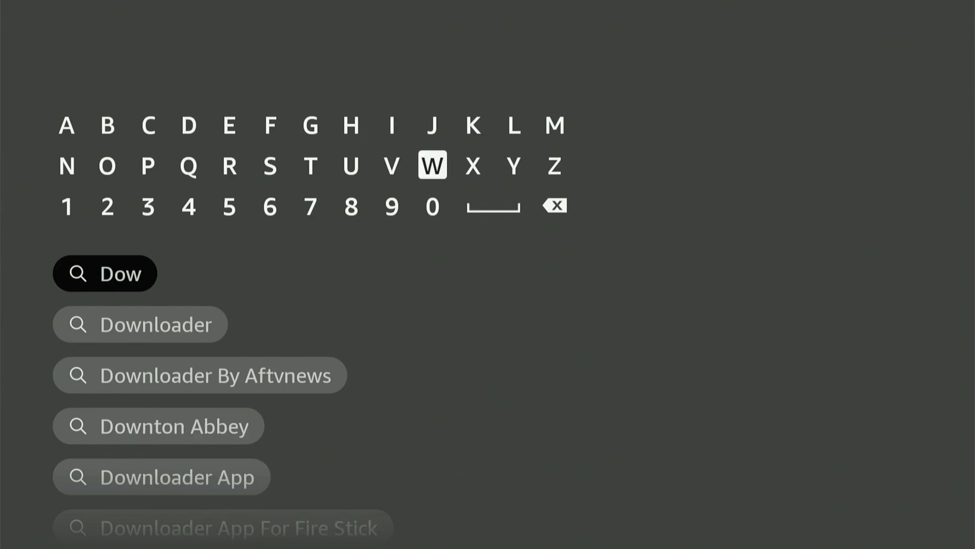
{"action": "key", "text": "Left"}
{"action": "key", "text": "Left"}
{"action": "key", "text": "Left"}
{"action": "key", "text": "Left"}
{"action": "key", "text": "Left"}
{"action": "key", "text": "Left"}
{"action": "key", "text": "Left"}
{"action": "key", "text": "Down"}
{"action": "key", "text": "Down"}
{"action": "key", "text": "Down"}
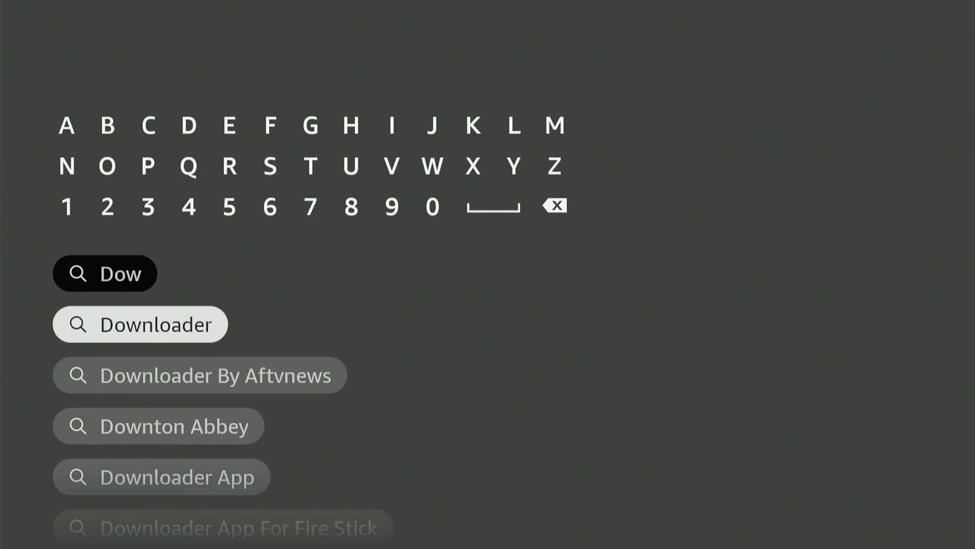
{"action": "key", "text": "Return"}
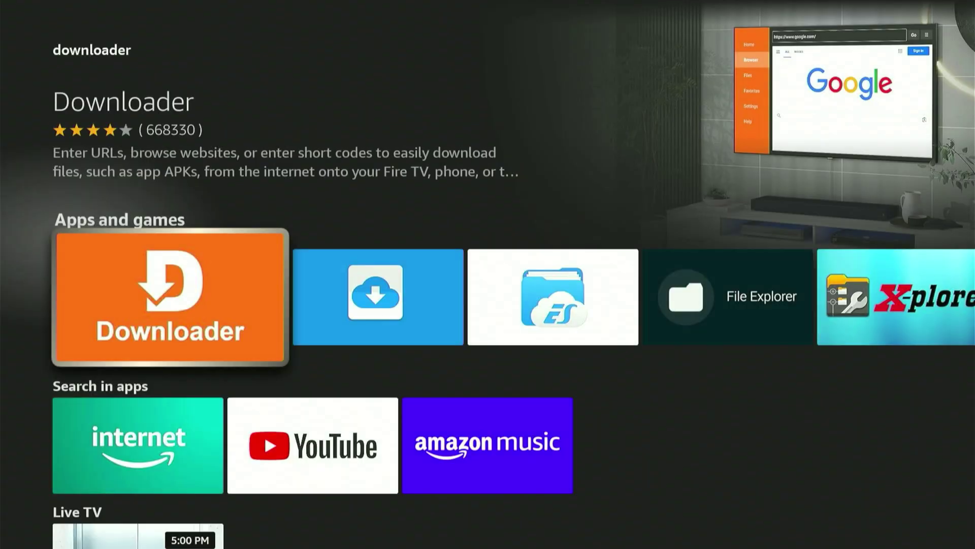
Open the Downloader app page and start its download
{"action": "key", "text": "Return"}
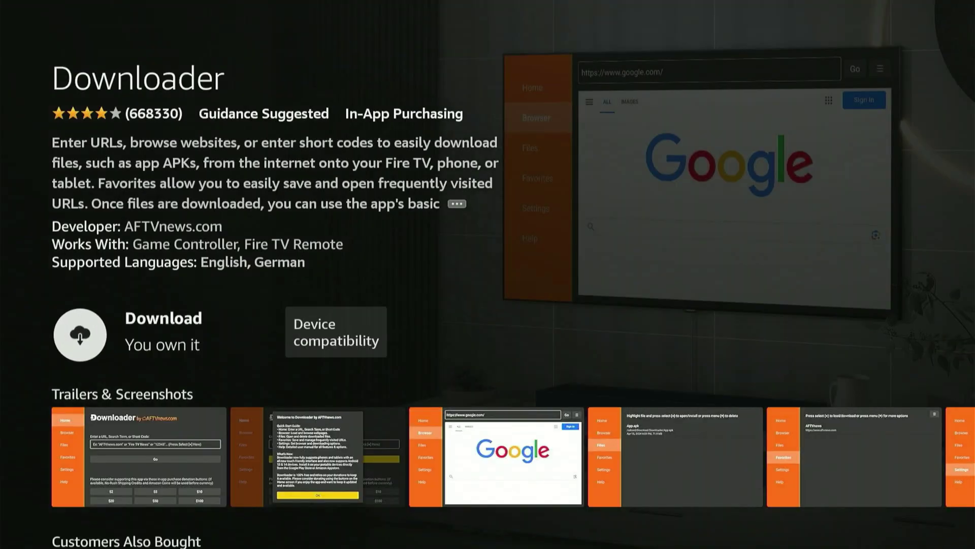
{"action": "key", "text": "Return"}
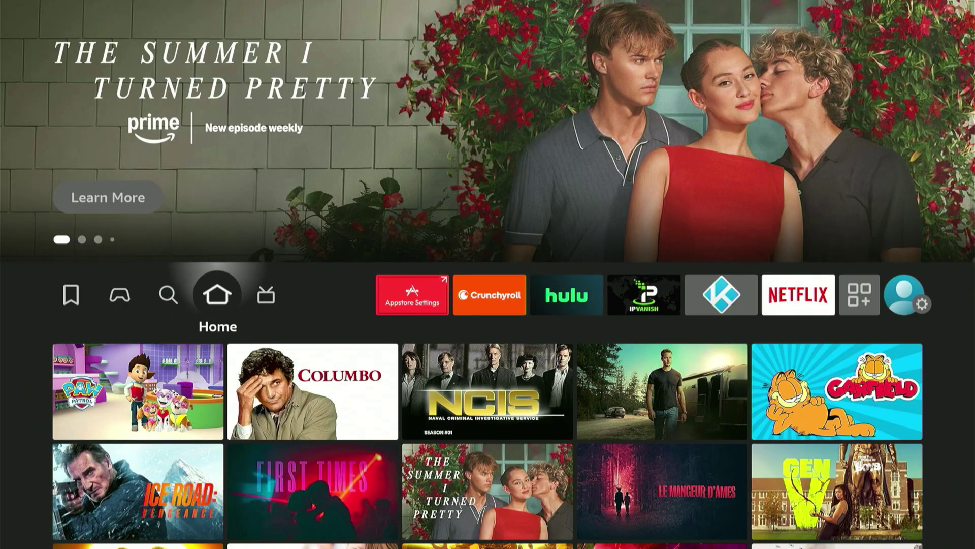
Move to the Settings gear, browse the category tiles and open My Fire TV
{"action": "key", "text": "Right"}
{"action": "key", "text": "Right"}
{"action": "key", "text": "Right"}
{"action": "key", "text": "Right"}
{"action": "key", "text": "Right"}
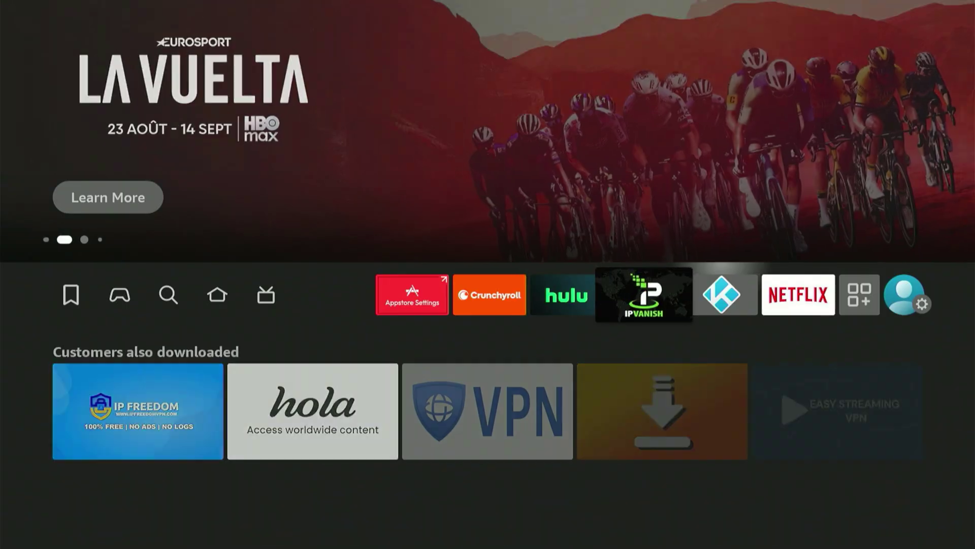
{"action": "key", "text": "Right"}
{"action": "key", "text": "Right"}
{"action": "key", "text": "Right"}
{"action": "key", "text": "Right"}
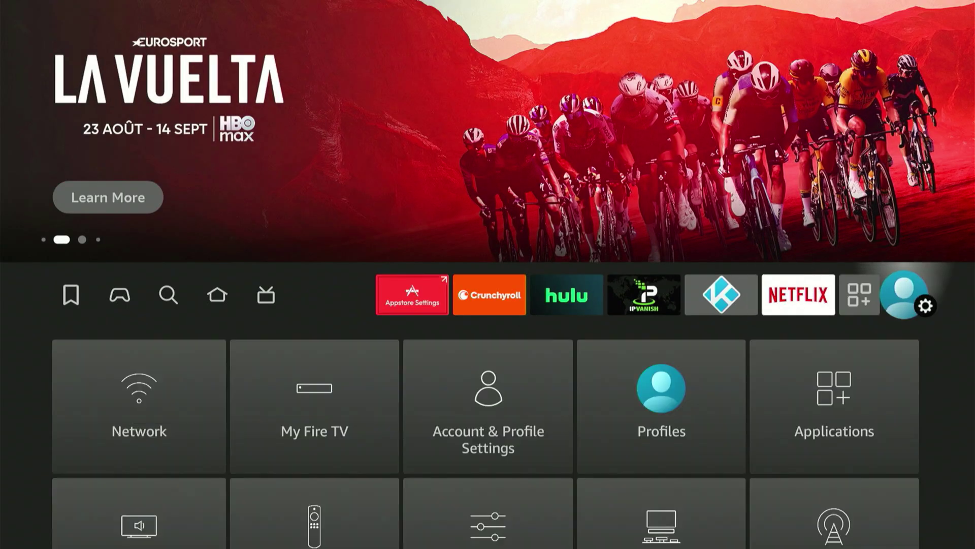
{"action": "key", "text": "Down"}
{"action": "key", "text": "Down"}
{"action": "key", "text": "Right"}
{"action": "key", "text": "Right"}
{"action": "key", "text": "Right"}
{"action": "key", "text": "Right"}
{"action": "key", "text": "Up"}
{"action": "key", "text": "Left"}
{"action": "key", "text": "Down"}
{"action": "key", "text": "Down"}
{"action": "key", "text": "Left"}
{"action": "key", "text": "Up"}
{"action": "key", "text": "Right"}
{"action": "key", "text": "Left"}
{"action": "key", "text": "Left"}
{"action": "key", "text": "Down"}
{"action": "key", "text": "Left"}
{"action": "key", "text": "Up"}
{"action": "key", "text": "Up"}
{"action": "key", "text": "Right"}
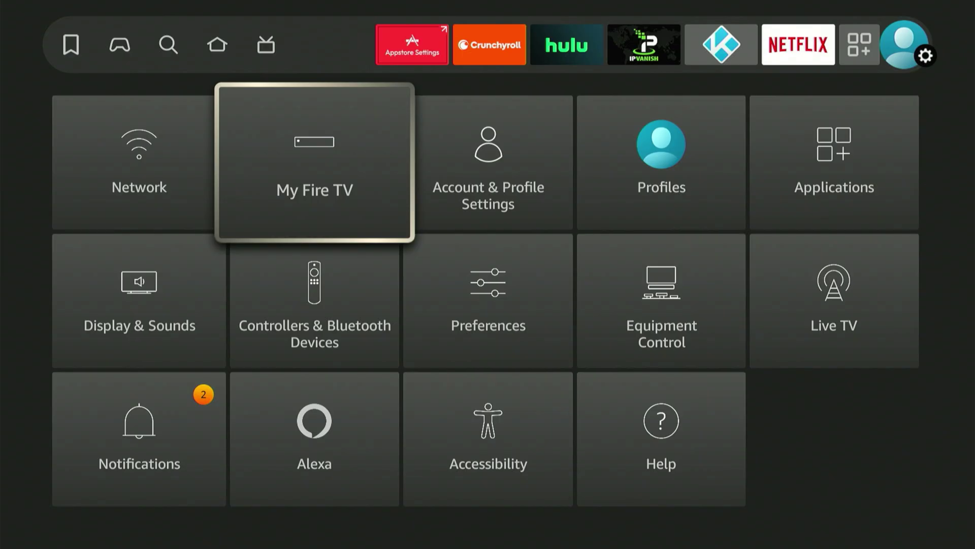
{"action": "key", "text": "Return"}
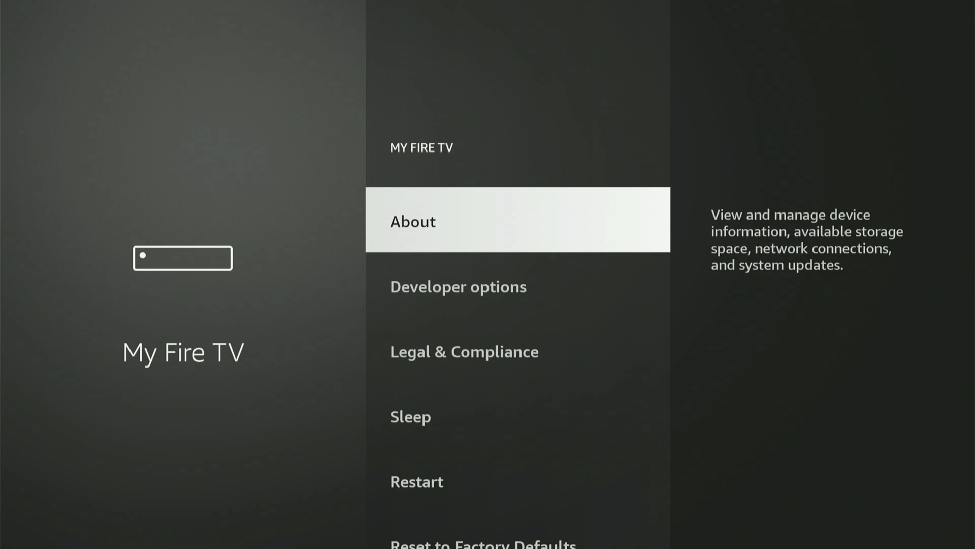
Open About and press the Fire TV entry repeatedly to confirm developer mode
{"action": "key", "text": "Down"}
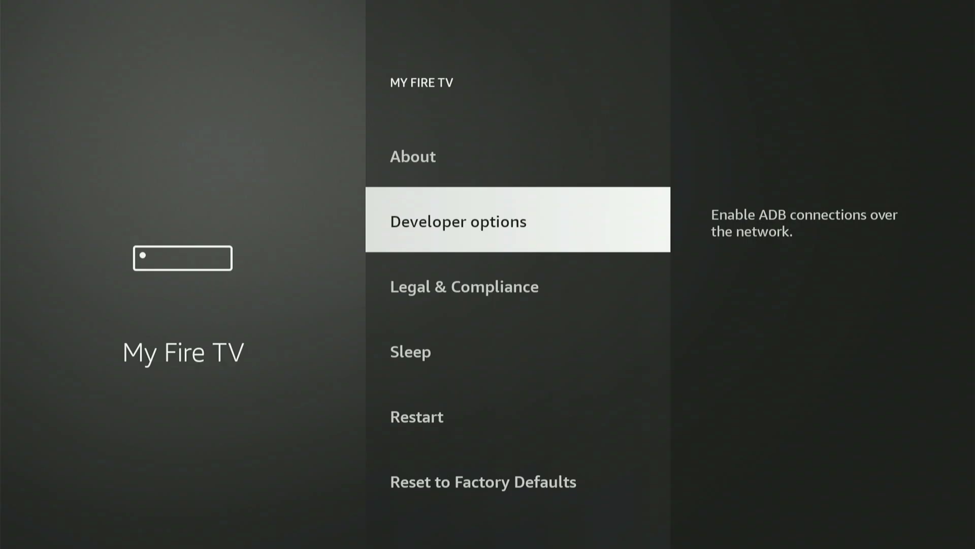
{"action": "key", "text": "Up"}
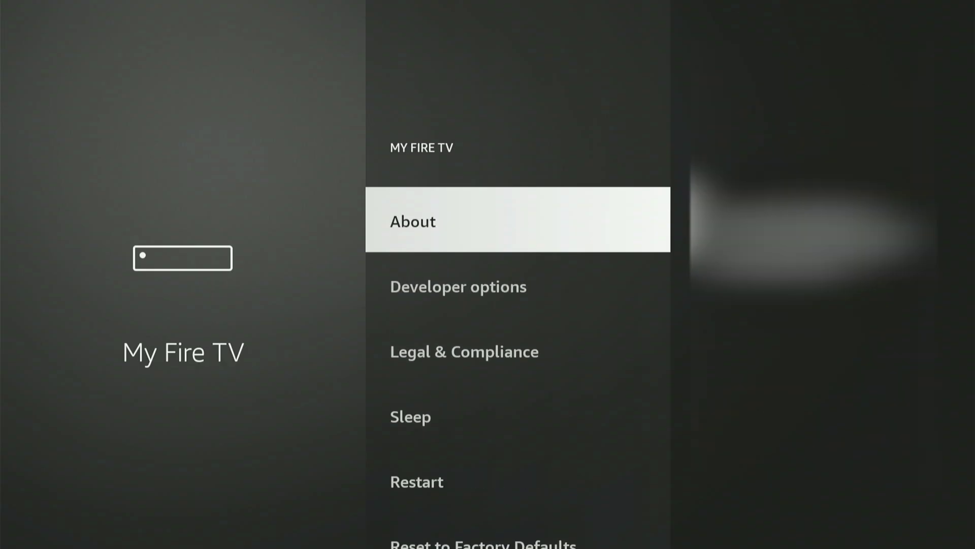
{"action": "key", "text": "Return"}
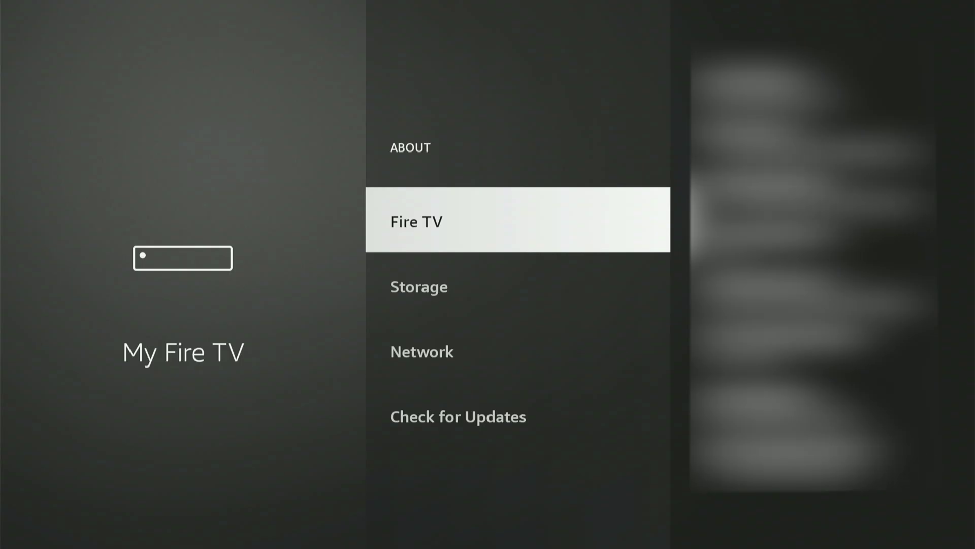
{"action": "key", "text": "Return"}
{"action": "key", "text": "Return"}
{"action": "key", "text": "Return"}
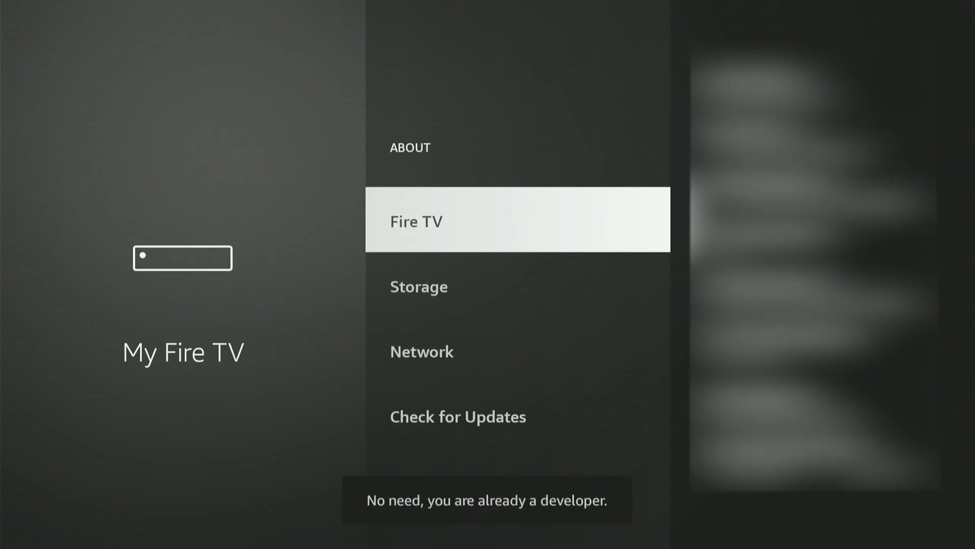
{"action": "key", "text": "Return"}
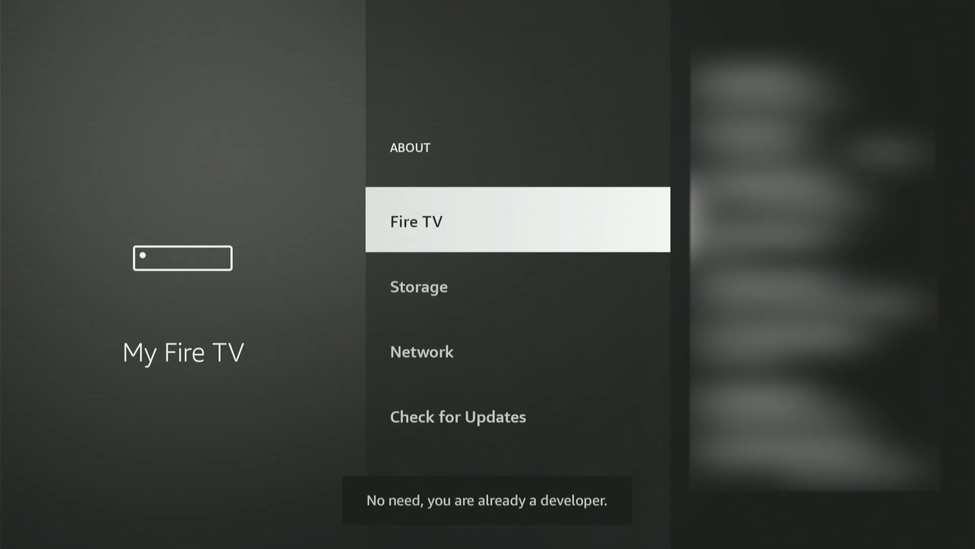
{"action": "key", "text": "Return"}
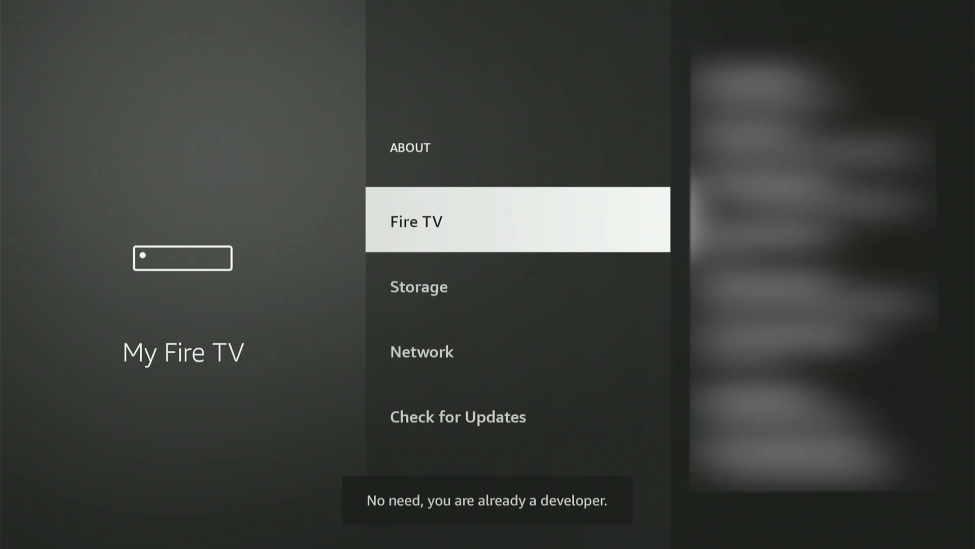
Return to My Fire TV and open Developer options
{"action": "key", "text": "Escape"}
{"action": "key", "text": "Down"}
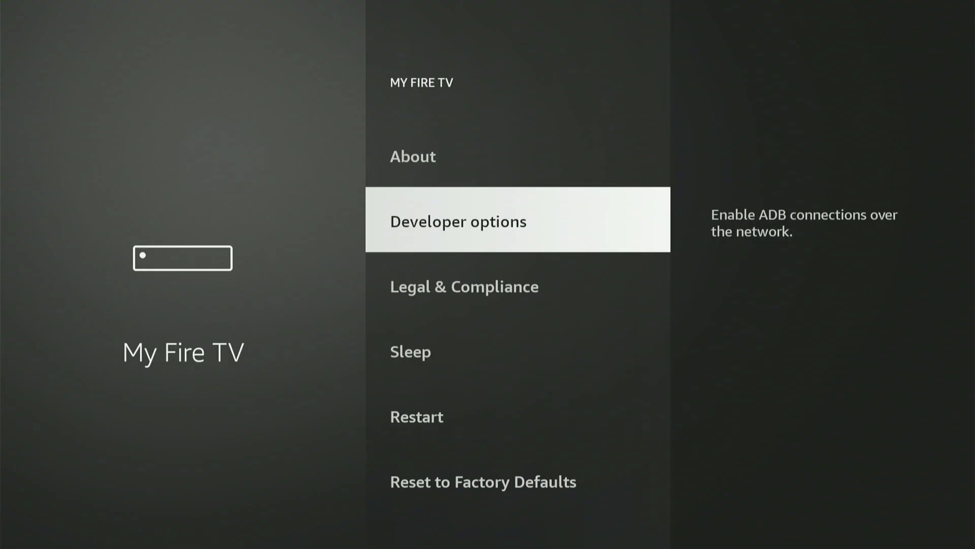
{"action": "key", "text": "Return"}
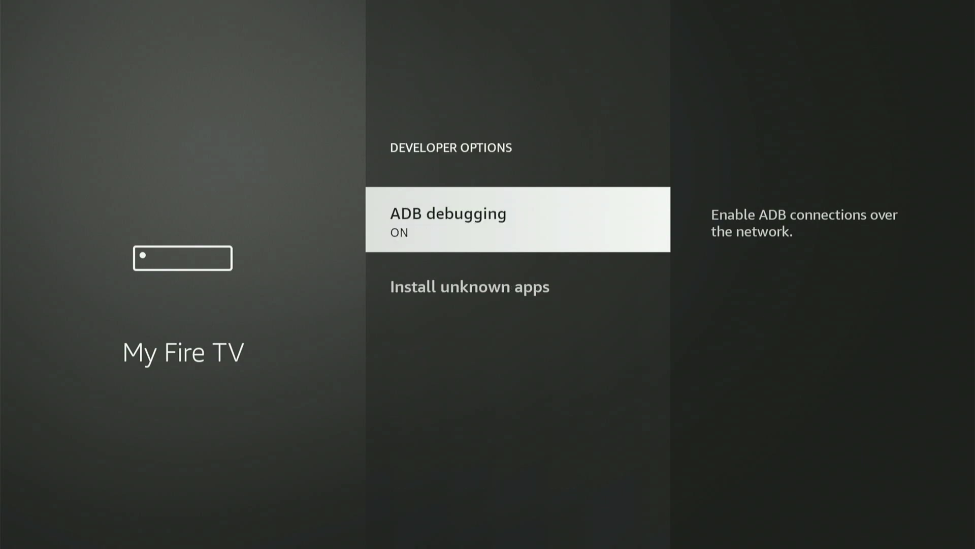
Toggle ADB debugging and confirm Turn On in the warning
{"action": "key", "text": "Return"}
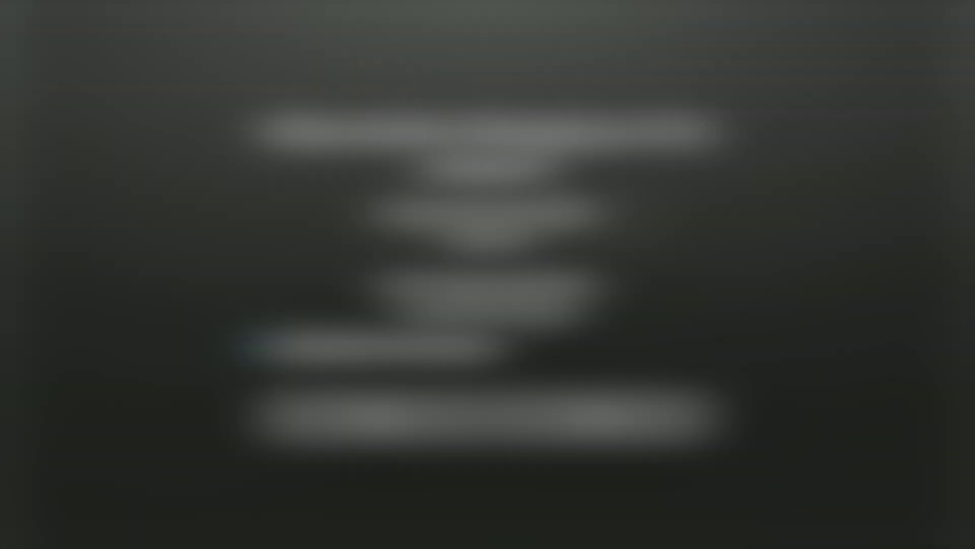
{"action": "key", "text": "Down"}
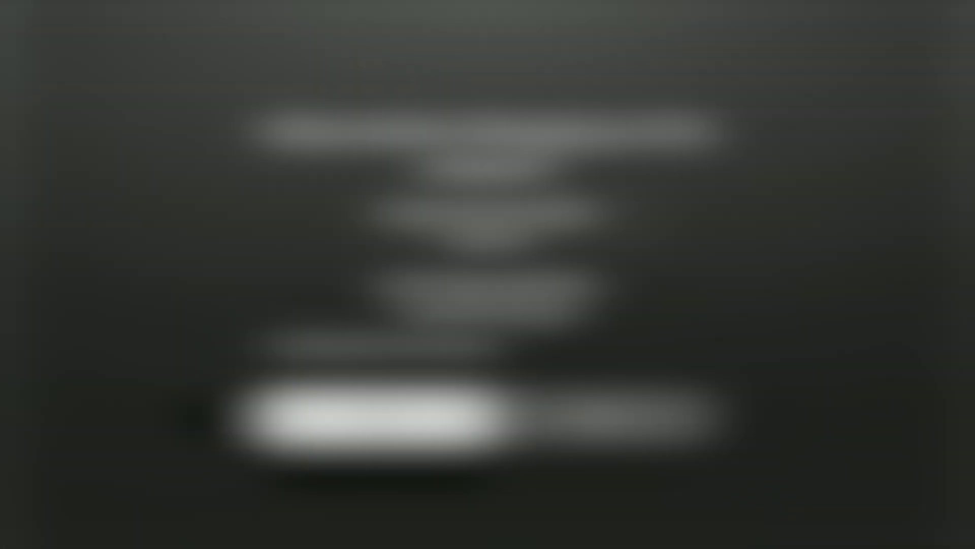
{"action": "key", "text": "Return"}
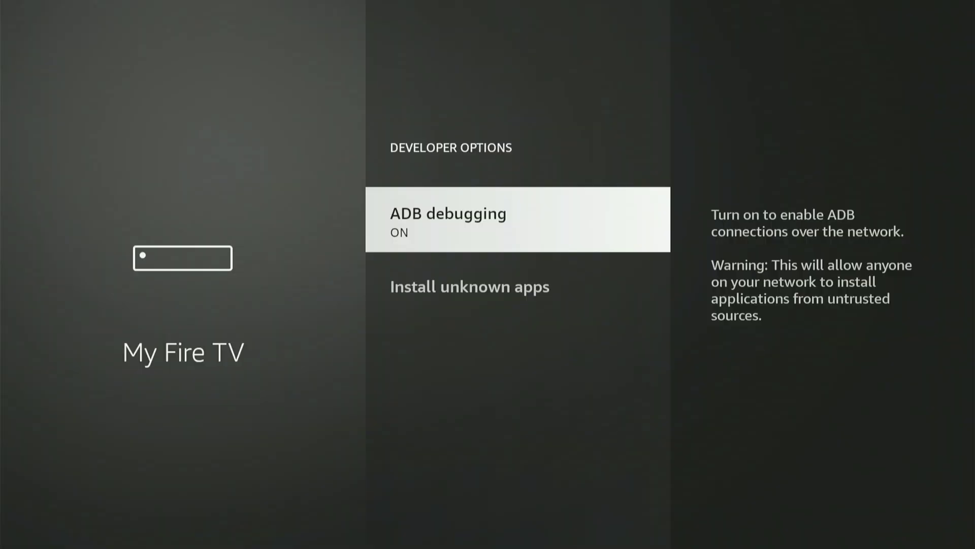
In Install unknown apps, set Downloader to ON
{"action": "key", "text": "Down"}
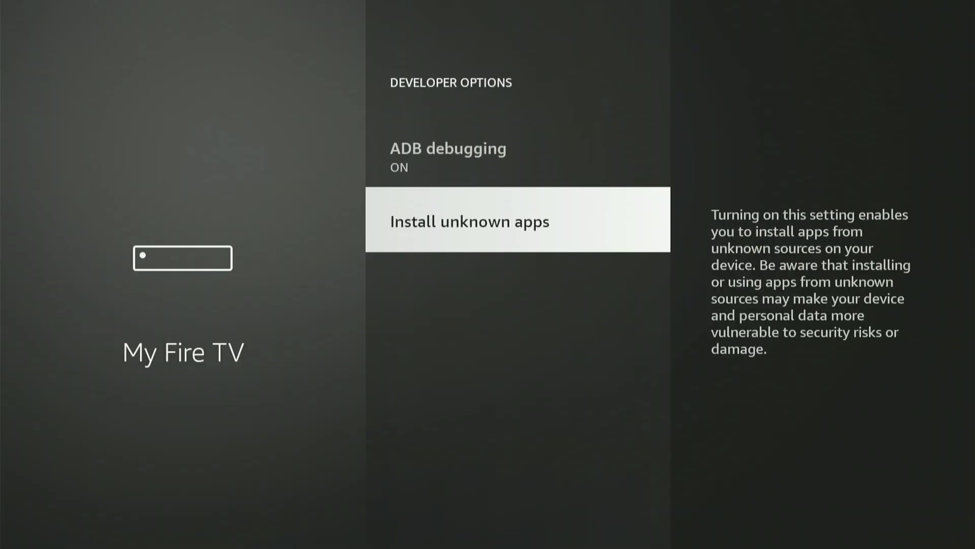
{"action": "key", "text": "Return"}
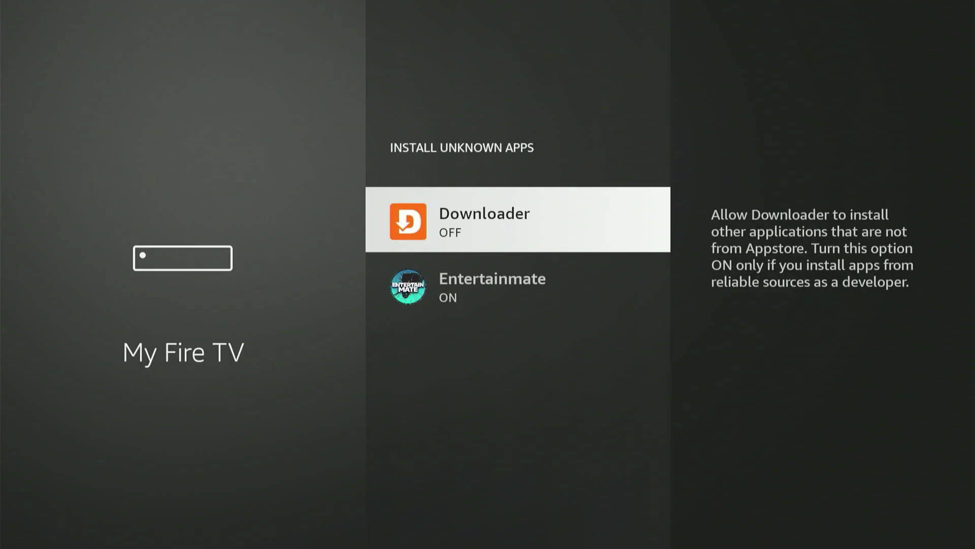
{"action": "key", "text": "Return"}
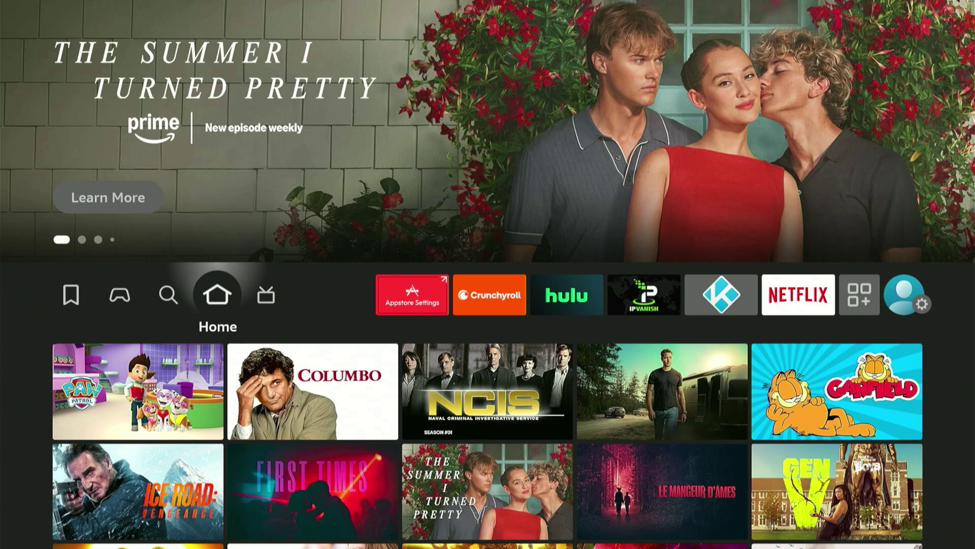
Open the Your Apps & Channels screen from the top bar
{"action": "key", "text": "Right"}
{"action": "key", "text": "Right"}
{"action": "key", "text": "Right"}
{"action": "key", "text": "Right"}
{"action": "key", "text": "Right"}
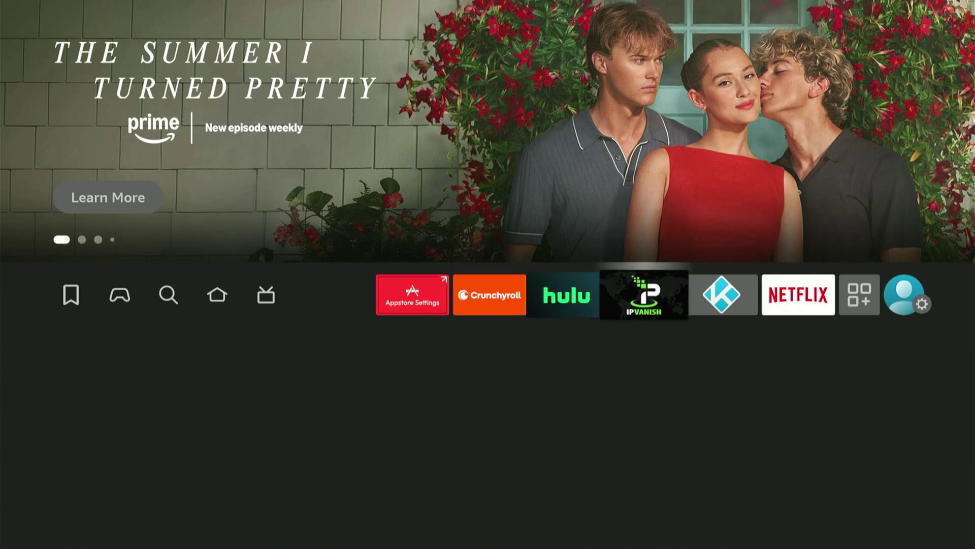
{"action": "key", "text": "Right"}
{"action": "key", "text": "Right"}
{"action": "key", "text": "Right"}
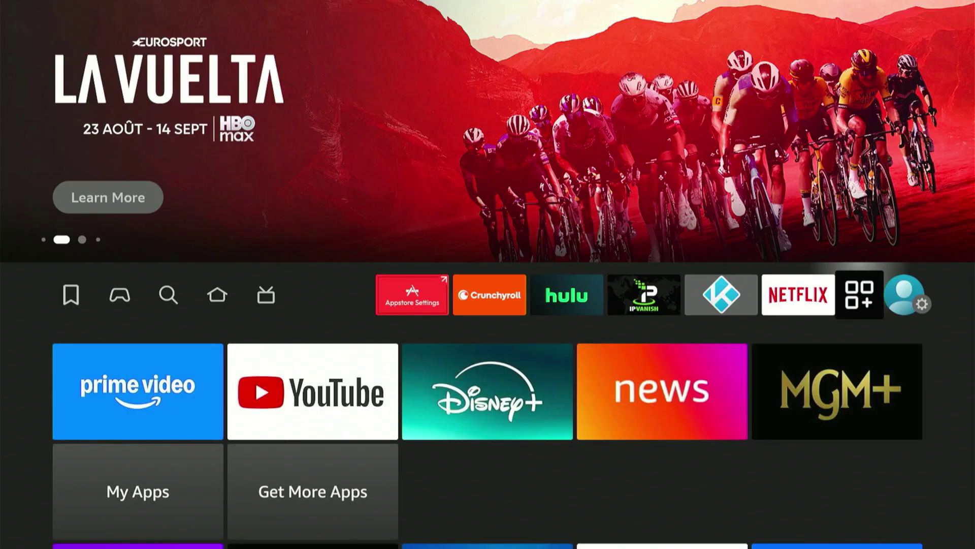
{"action": "key", "text": "Return"}
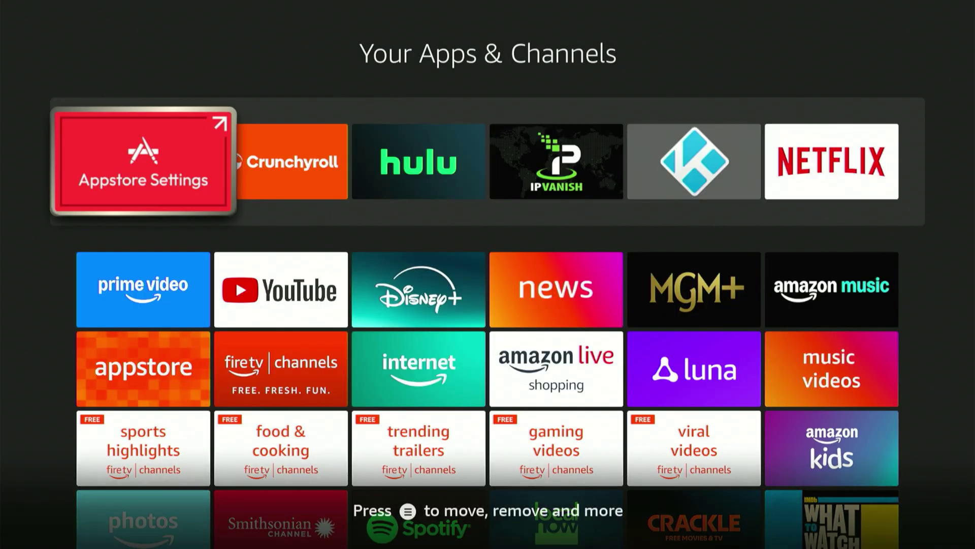
Launch the Downloader tile and dismiss its welcome guide
{"action": "key", "text": "Down"}
{"action": "key", "text": "Down"}
{"action": "key", "text": "Down"}
{"action": "key", "text": "Down"}
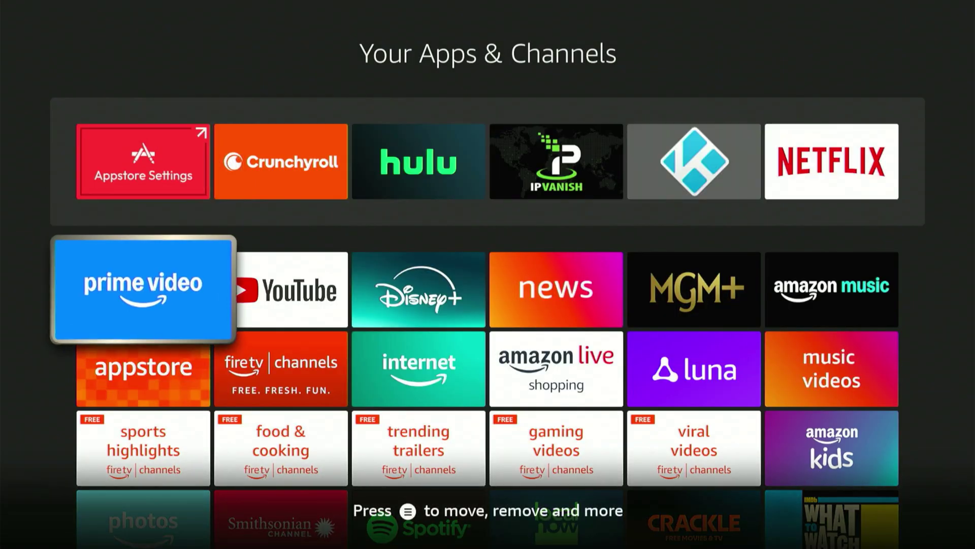
{"action": "key", "text": "Right"}
{"action": "key", "text": "Right"}
{"action": "key", "text": "Right"}
{"action": "key", "text": "Right"}
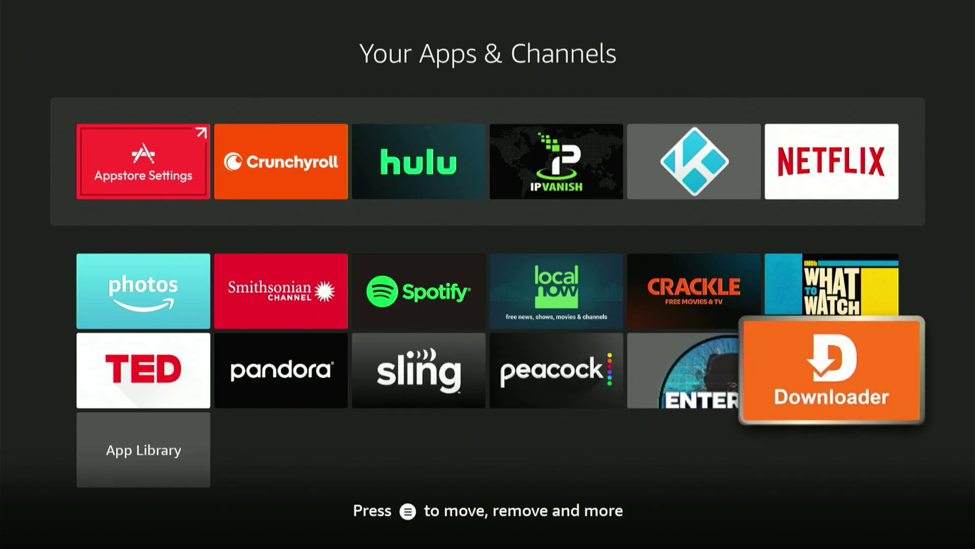
{"action": "key", "text": "Return"}
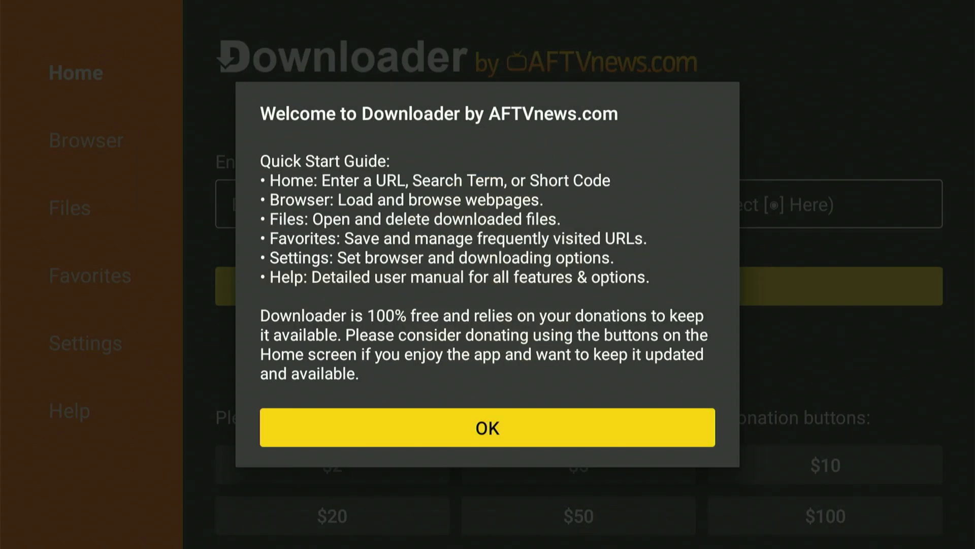
{"action": "key", "text": "Return"}
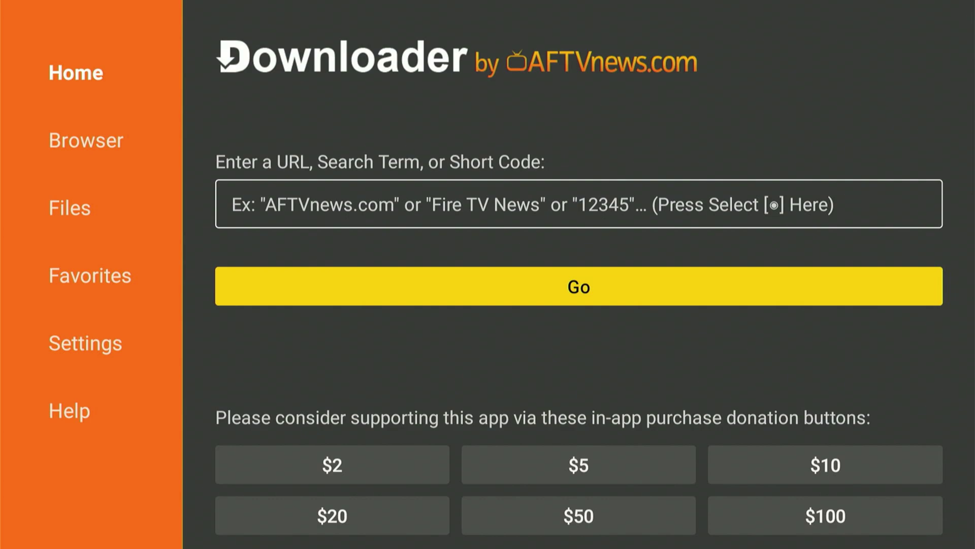
Select Downloader's URL field to bring up the empty on-screen keyboard
{"action": "key", "text": "Up"}
{"action": "key", "text": "Return"}
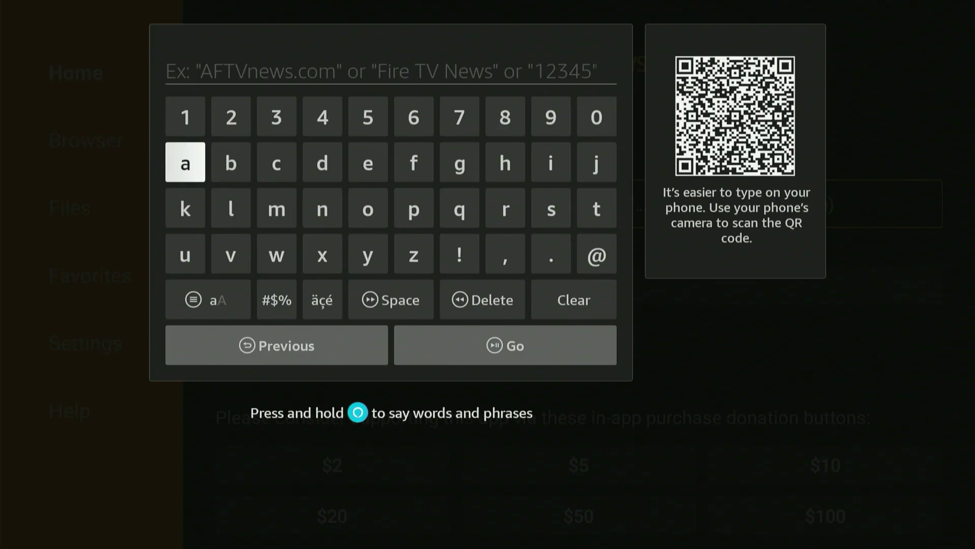
Move onto the keyboard's digit row and enter the first digits 88
{"action": "key", "text": "Up"}
{"action": "key", "text": "Right"}
{"action": "key", "text": "Right"}
{"action": "key", "text": "Right"}
{"action": "key", "text": "Right"}
{"action": "key", "text": "Right"}
{"action": "key", "text": "Right"}
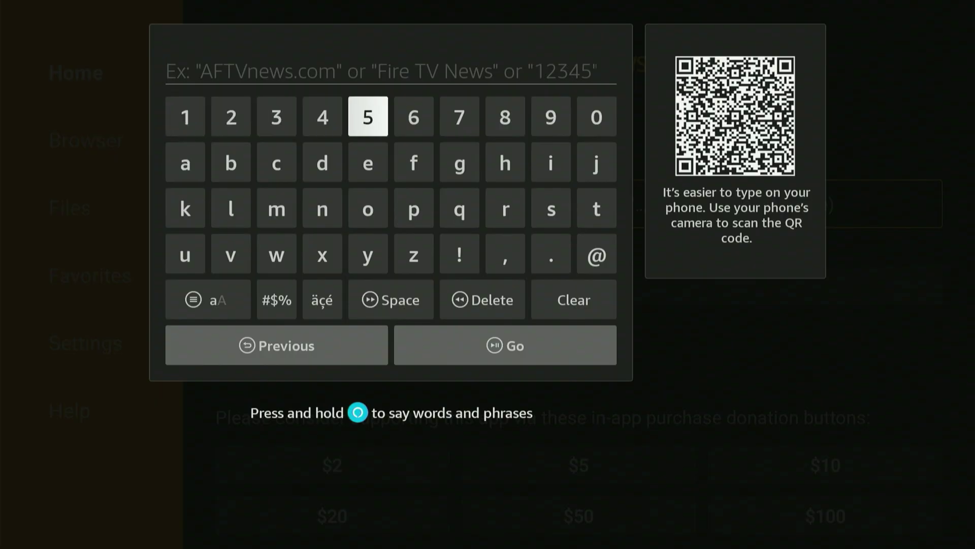
{"action": "key", "text": "Right"}
{"action": "key", "text": "Right"}
{"action": "key", "text": "Right"}
{"action": "key", "text": "Right"}
{"action": "key", "text": "Right"}
{"action": "key", "text": "Right"}
{"action": "key", "text": "Right"}
{"action": "key", "text": "Right"}
{"action": "key", "text": "Right"}
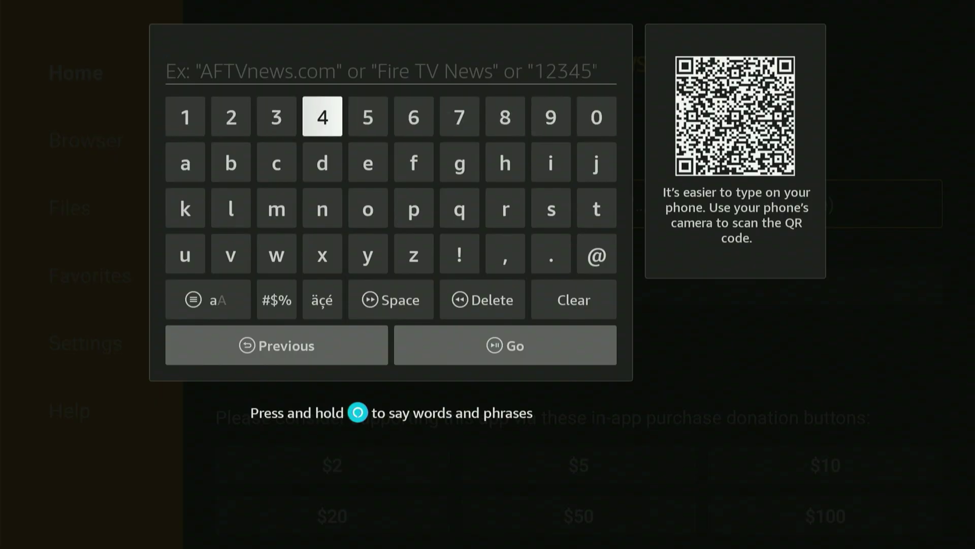
{"action": "key", "text": "Right"}
{"action": "key", "text": "Right"}
{"action": "key", "text": "Right"}
{"action": "key", "text": "Right"}
{"action": "key", "text": "Right"}
{"action": "key", "text": "Right"}
{"action": "key", "text": "Right"}
{"action": "key", "text": "Right"}
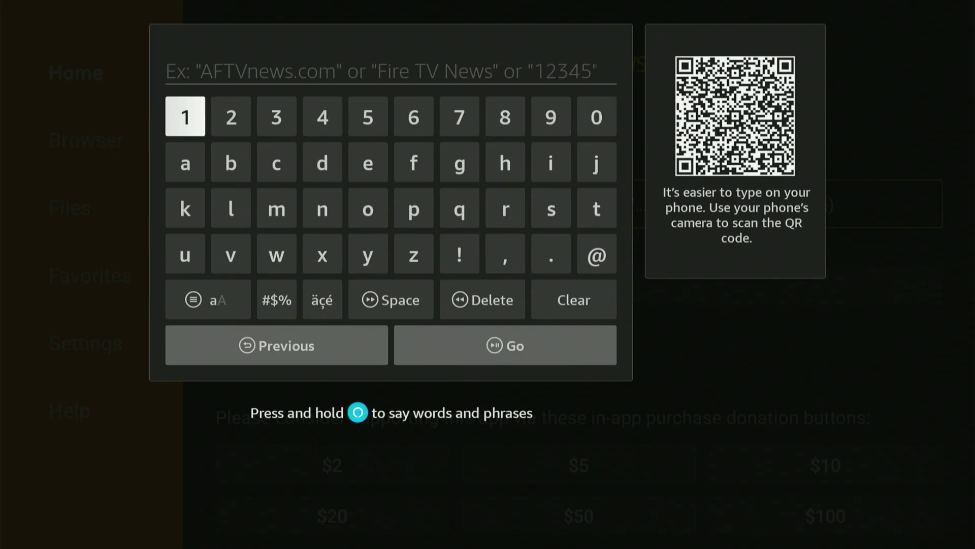
{"action": "key", "text": "Right"}
{"action": "key", "text": "Right"}
{"action": "key", "text": "Right"}
{"action": "key", "text": "Right"}
{"action": "key", "text": "Right"}
{"action": "key", "text": "Right"}
{"action": "key", "text": "Right"}
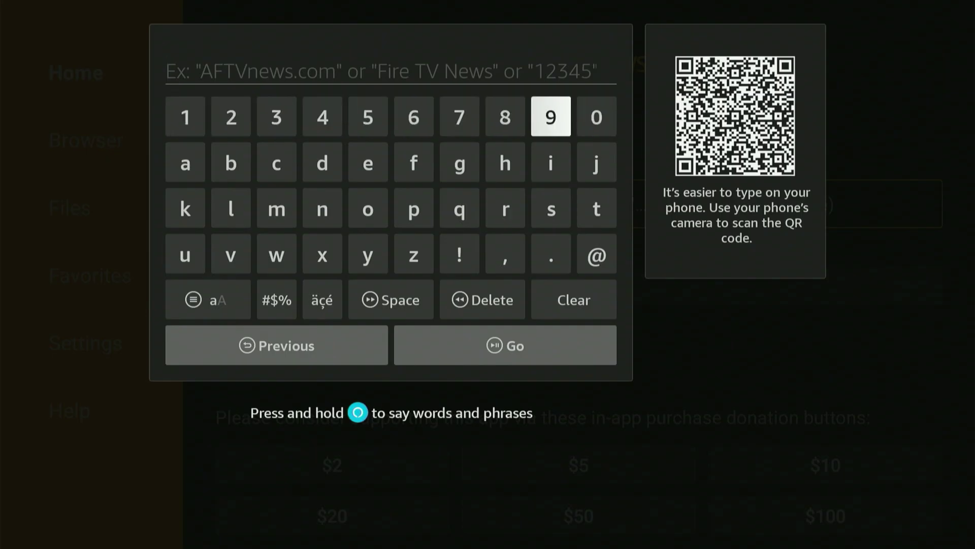
{"action": "key", "text": "Right"}
{"action": "key", "text": "Right"}
{"action": "key", "text": "Right"}
{"action": "key", "text": "Right"}
{"action": "key", "text": "Right"}
{"action": "key", "text": "Right"}
{"action": "key", "text": "Right"}
{"action": "key", "text": "Right"}
{"action": "key", "text": "Right"}
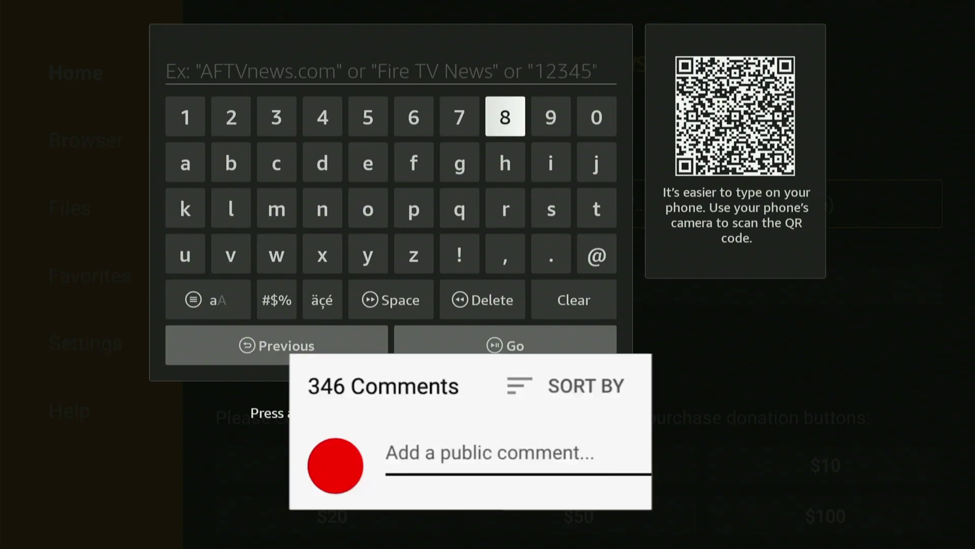
{"action": "key", "text": "Right"}
{"action": "key", "text": "Right"}
{"action": "key", "text": "Right"}
{"action": "key", "text": "Right"}
{"action": "key", "text": "Right"}
{"action": "key", "text": "Right"}
{"action": "key", "text": "Right"}
{"action": "key", "text": "Right"}
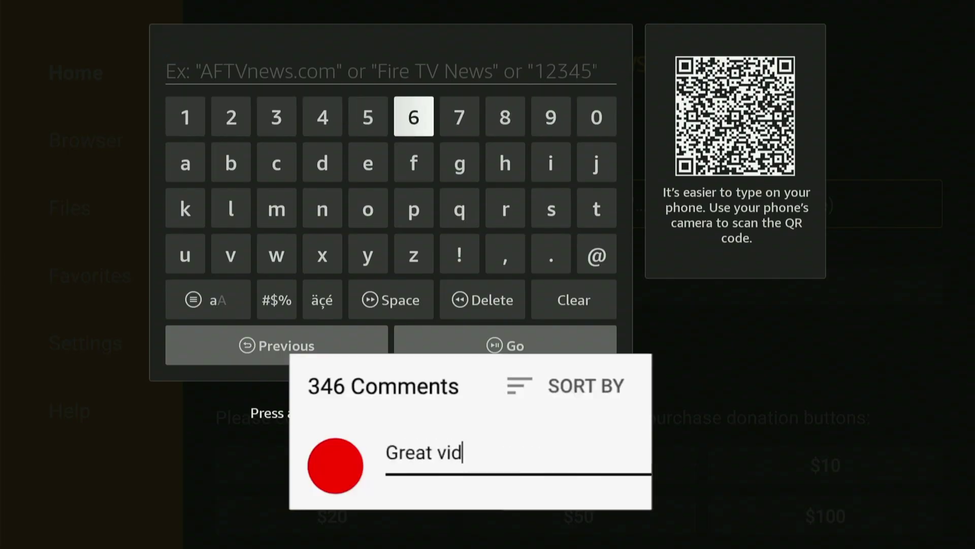
{"action": "key", "text": "Right"}
{"action": "key", "text": "Right"}
{"action": "key", "text": "Right"}
{"action": "key", "text": "Right"}
{"action": "key", "text": "Right"}
{"action": "key", "text": "Right"}
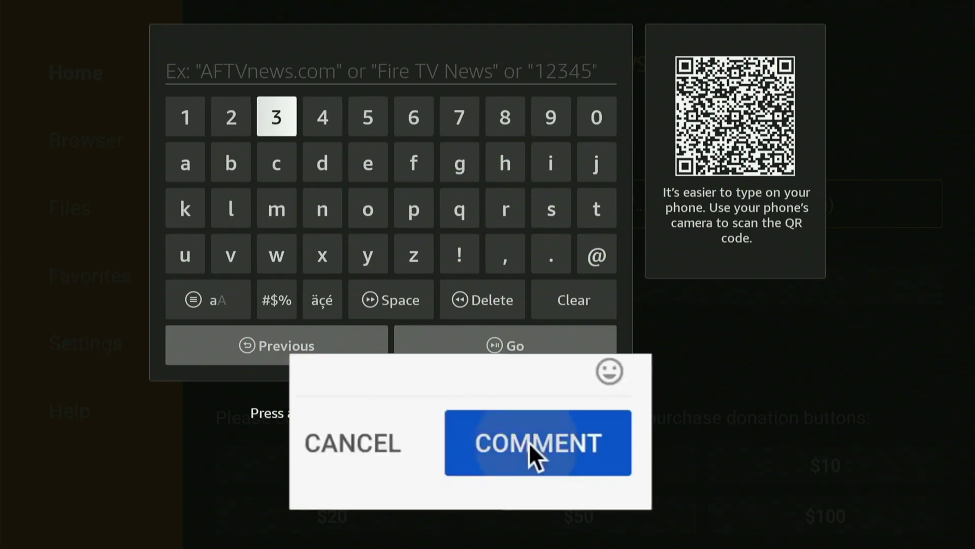
{"action": "key", "text": "Right"}
{"action": "key", "text": "Right"}
{"action": "key", "text": "Right"}
{"action": "key", "text": "Right"}
{"action": "key", "text": "Right"}
{"action": "key", "text": "Right"}
{"action": "key", "text": "Right"}
{"action": "key", "text": "Right"}
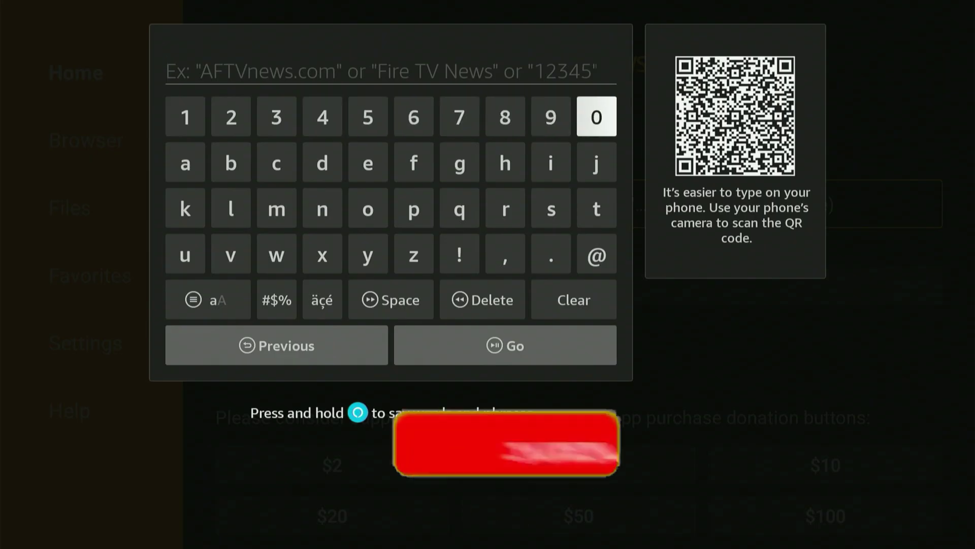
{"action": "key", "text": "Right"}
{"action": "key", "text": "Right"}
{"action": "key", "text": "Right"}
{"action": "key", "text": "Right"}
{"action": "key", "text": "Right"}
{"action": "key", "text": "Right"}
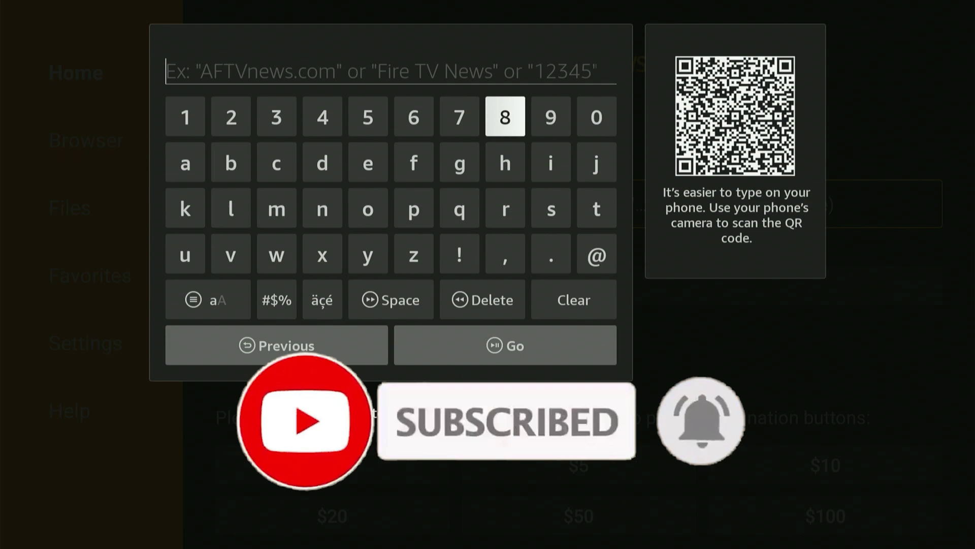
{"action": "type", "text": "88"}
Finish entering the code 8837673 and submit it with Go
{"action": "key", "text": "Left"}
{"action": "key", "text": "Left"}
{"action": "key", "text": "Left"}
{"action": "key", "text": "Left"}
{"action": "key", "text": "Left"}
{"action": "type", "text": "3"}
{"action": "key", "text": "Right"}
{"action": "key", "text": "Right"}
{"action": "key", "text": "Right"}
{"action": "key", "text": "Right"}
{"action": "type", "text": "7"}
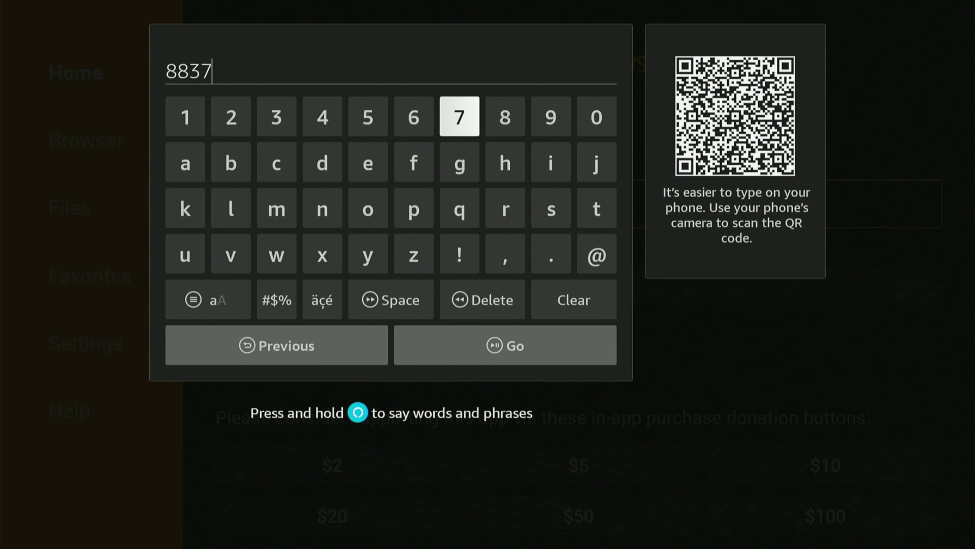
{"action": "key", "text": "Left"}
{"action": "type", "text": "6"}
{"action": "key", "text": "Right"}
{"action": "type", "text": "7"}
{"action": "key", "text": "Left"}
{"action": "key", "text": "Left"}
{"action": "key", "text": "Left"}
{"action": "key", "text": "Left"}
{"action": "type", "text": "3"}
{"action": "key", "text": "Down"}
{"action": "key", "text": "Down"}
{"action": "key", "text": "Down"}
{"action": "key", "text": "Down"}
{"action": "key", "text": "Down"}
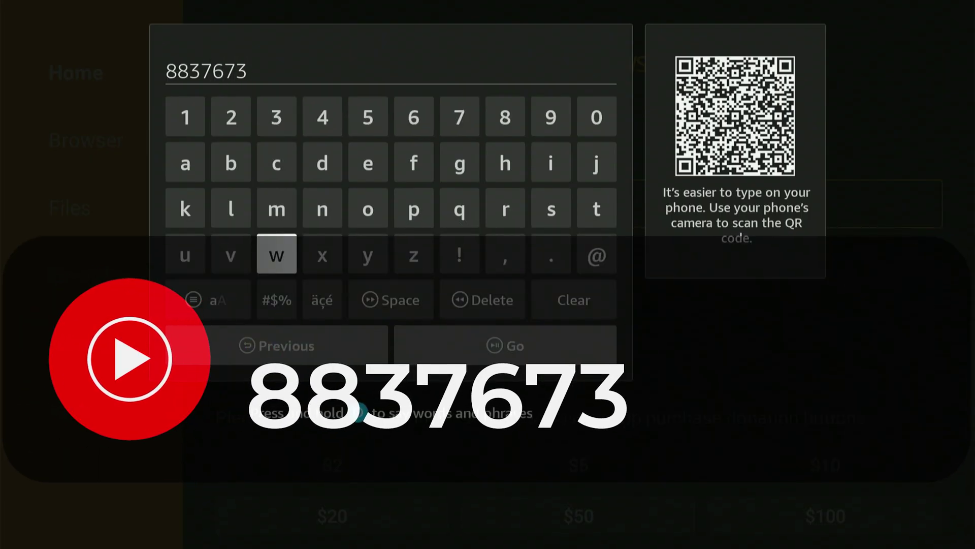
{"action": "key", "text": "Right"}
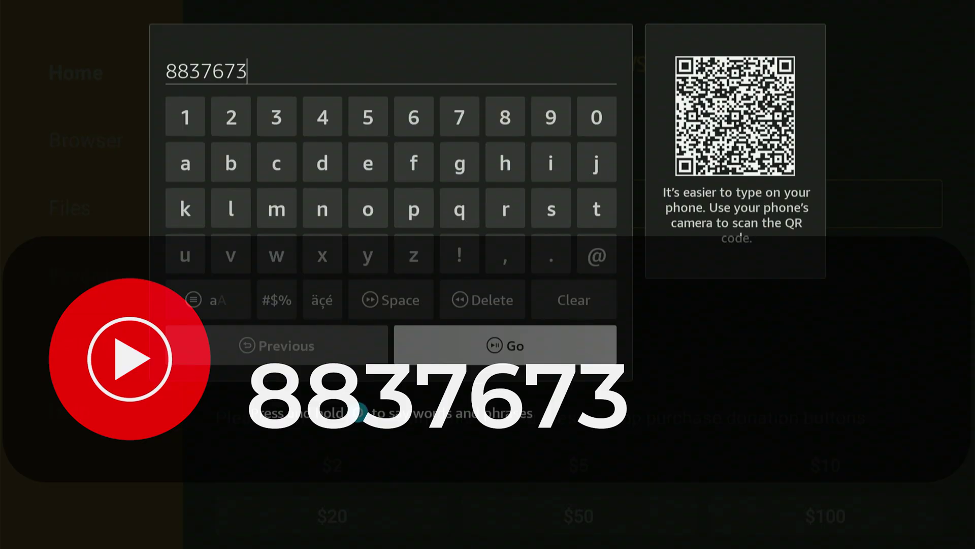
{"action": "key", "text": "Return"}
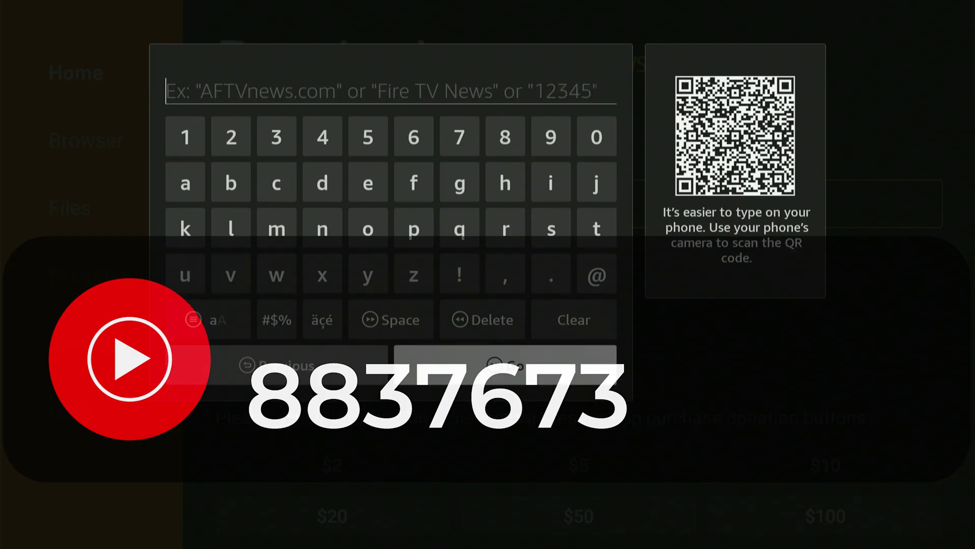
Load the androitweaks.com/downloads page from the code and show the browser menu
{"action": "key", "text": "Return"}
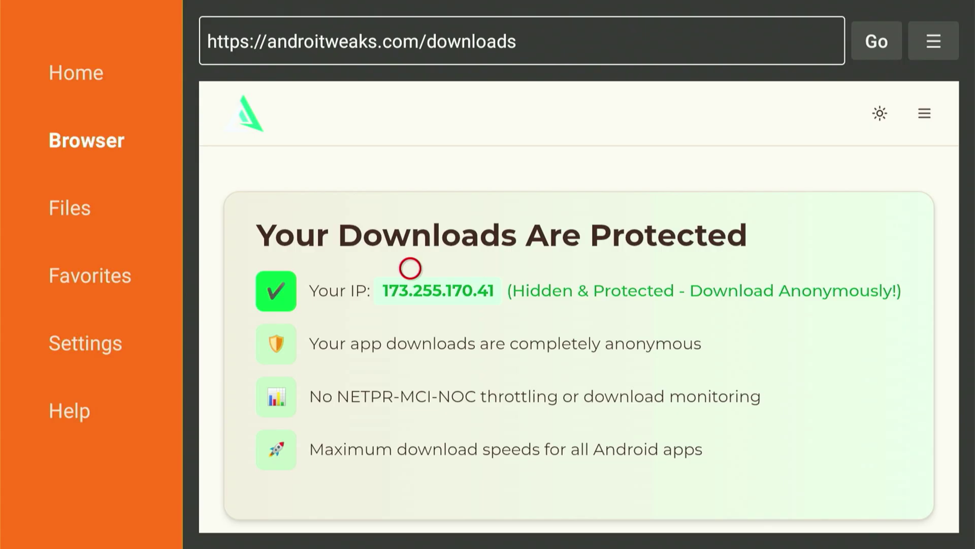
{"action": "key", "text": "Menu"}
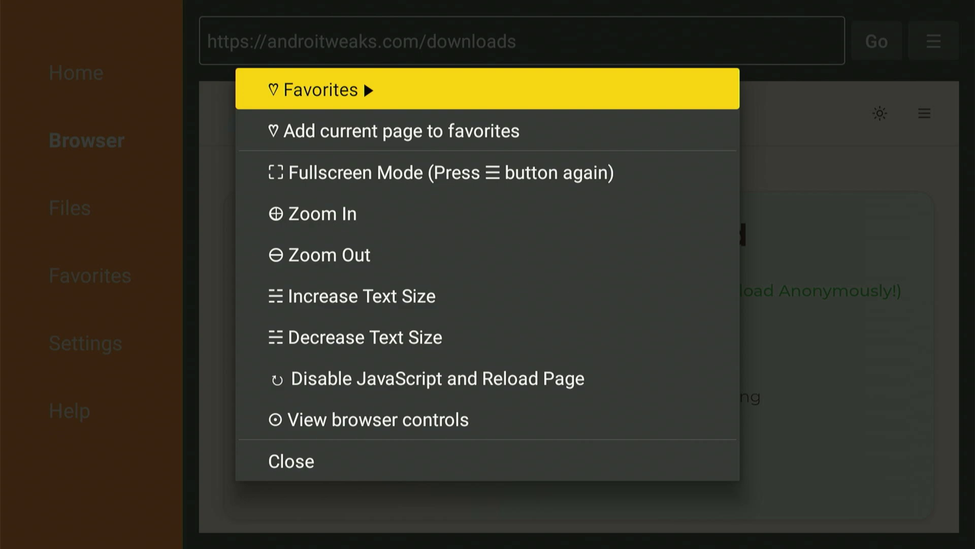
Add the current AndroiTweaks page to favorites and save it
{"action": "key", "text": "Down"}
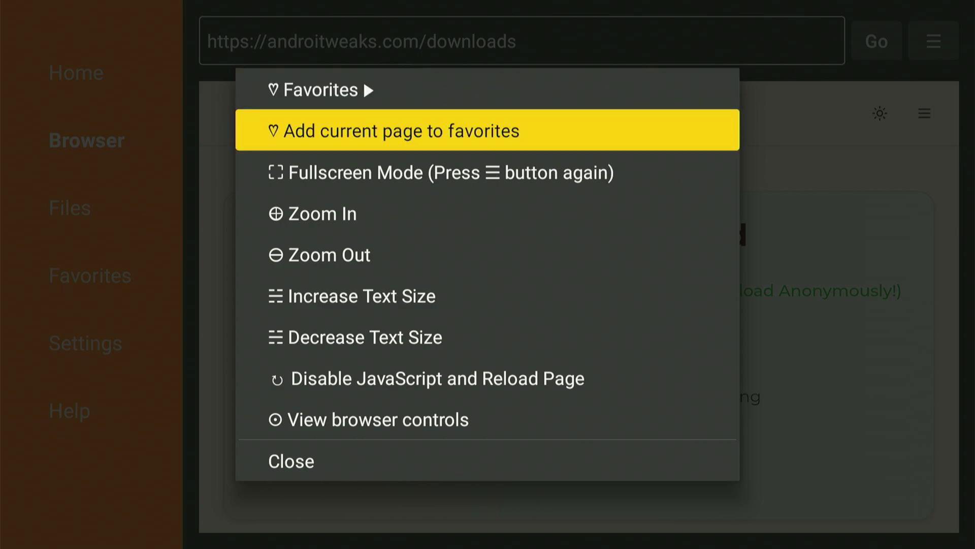
{"action": "key", "text": "Return"}
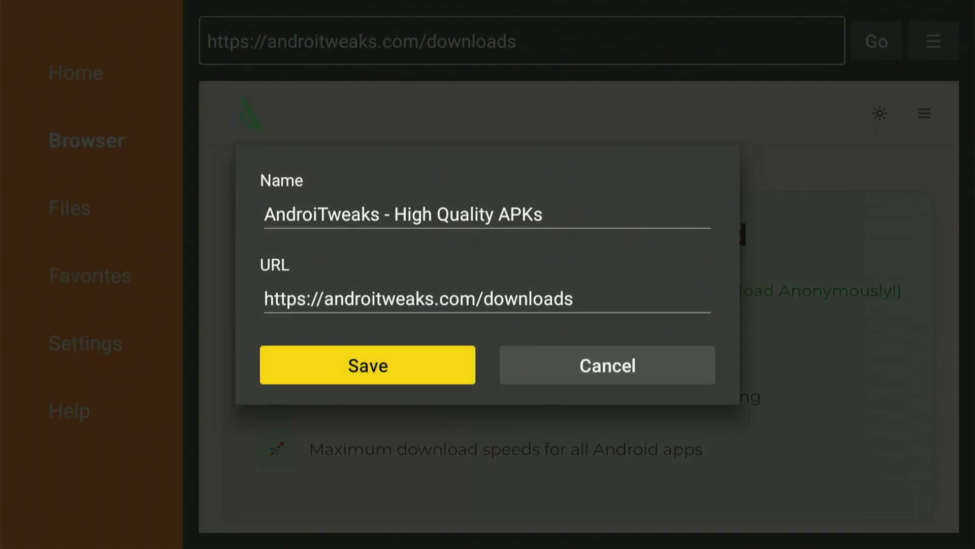
{"action": "key", "text": "Return"}
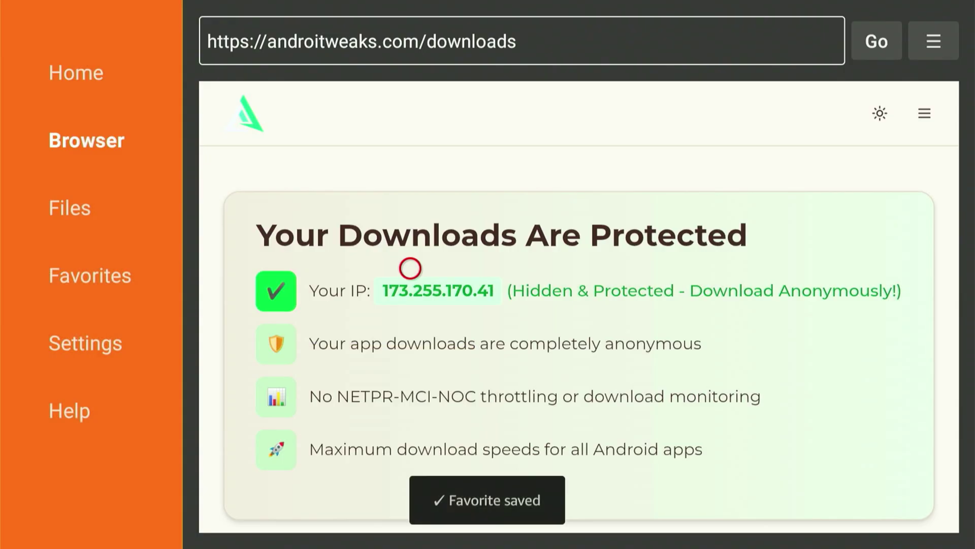
Reopen the saved AndroiTweaks page from the Favorites section
{"action": "key", "text": "Left"}
{"action": "key", "text": "Down"}
{"action": "key", "text": "Down"}
{"action": "key", "text": "Down"}
{"action": "key", "text": "Down"}
{"action": "key", "text": "Up"}
{"action": "key", "text": "Return"}
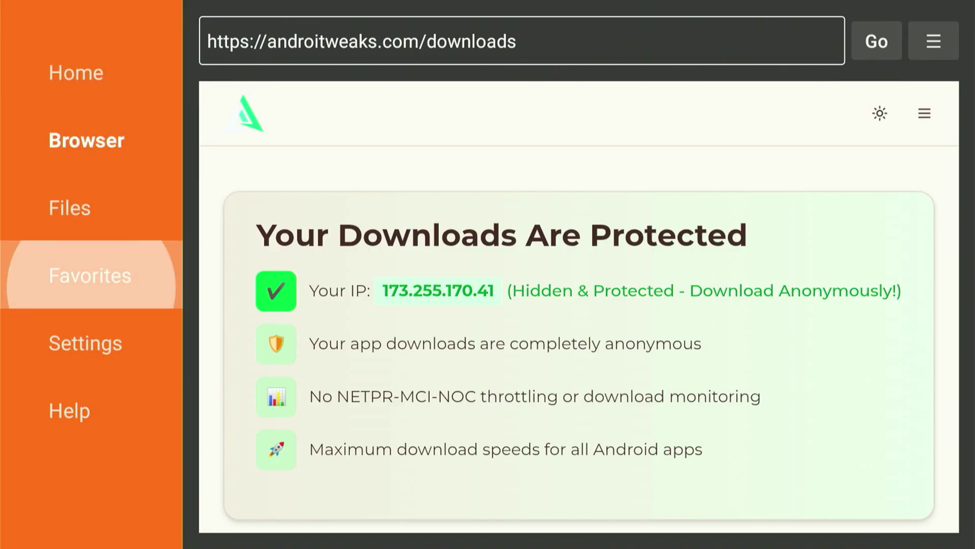
{"action": "key", "text": "Right"}
{"action": "key", "text": "Return"}
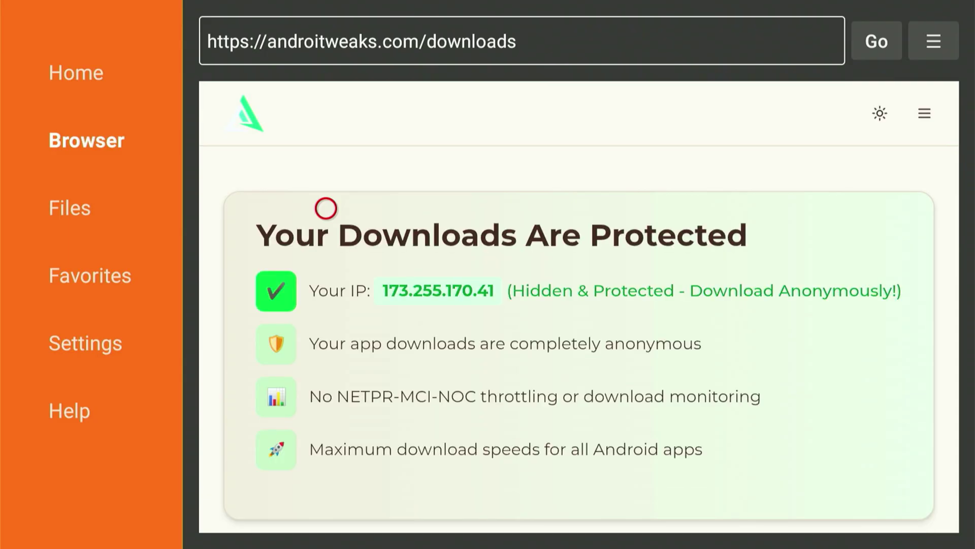
Show the page in fullscreen from the browser options menu
{"action": "key", "text": "Menu"}
{"action": "key", "text": "Down"}
{"action": "key", "text": "Down"}
{"action": "key", "text": "Return"}
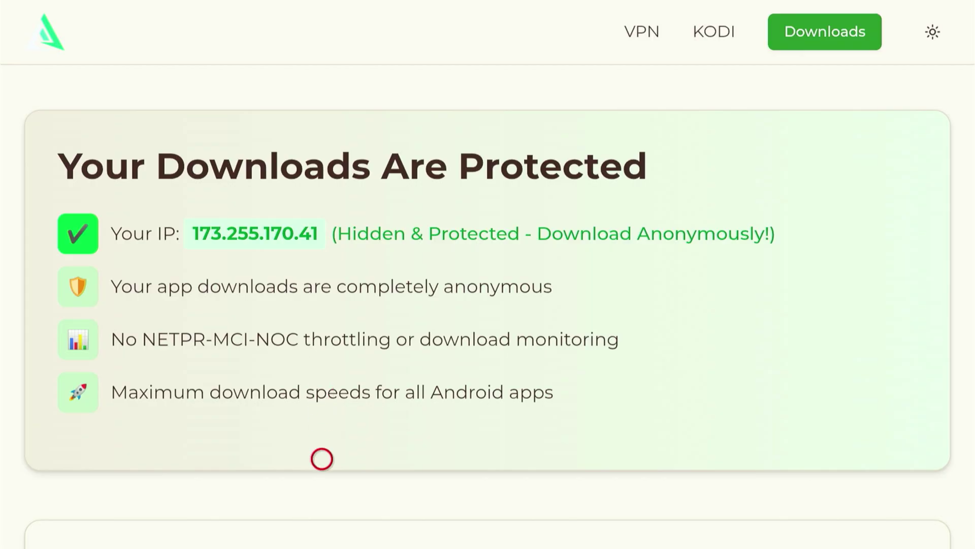
In Search & Filter, switch the Gaming, Media Players and Live TV categories on then off
{"action": "scroll", "coordinate": [322, 528], "scroll_direction": "down", "scroll_amount": 6}
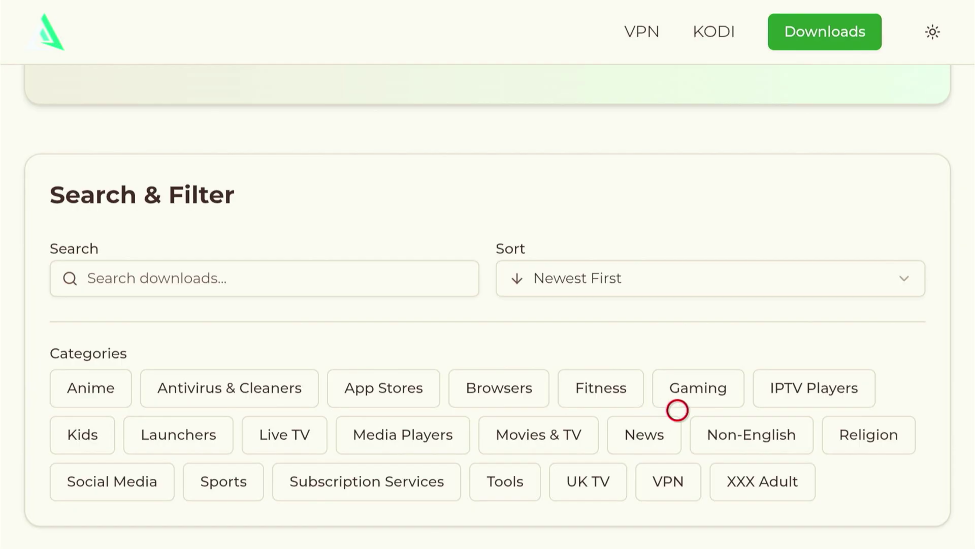
{"action": "left_click", "coordinate": [677, 377]}
{"action": "left_click", "coordinate": [677, 376]}
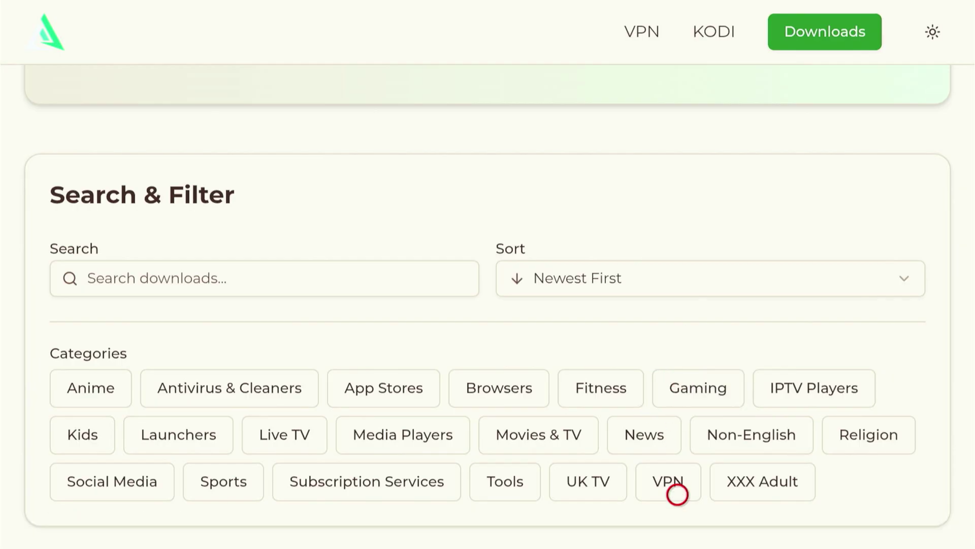
{"action": "left_click", "coordinate": [422, 444]}
{"action": "left_click", "coordinate": [422, 444]}
{"action": "left_click", "coordinate": [322, 444]}
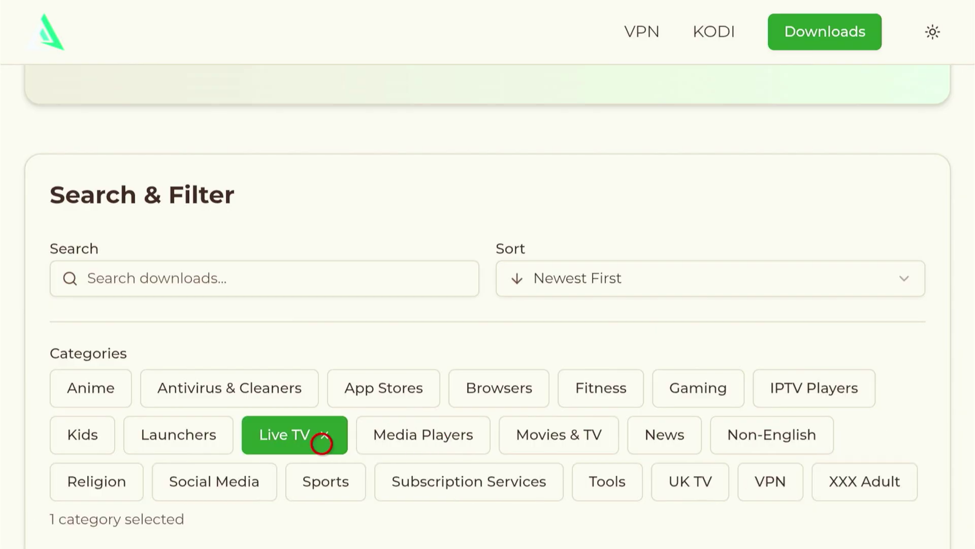
{"action": "left_click", "coordinate": [321, 444]}
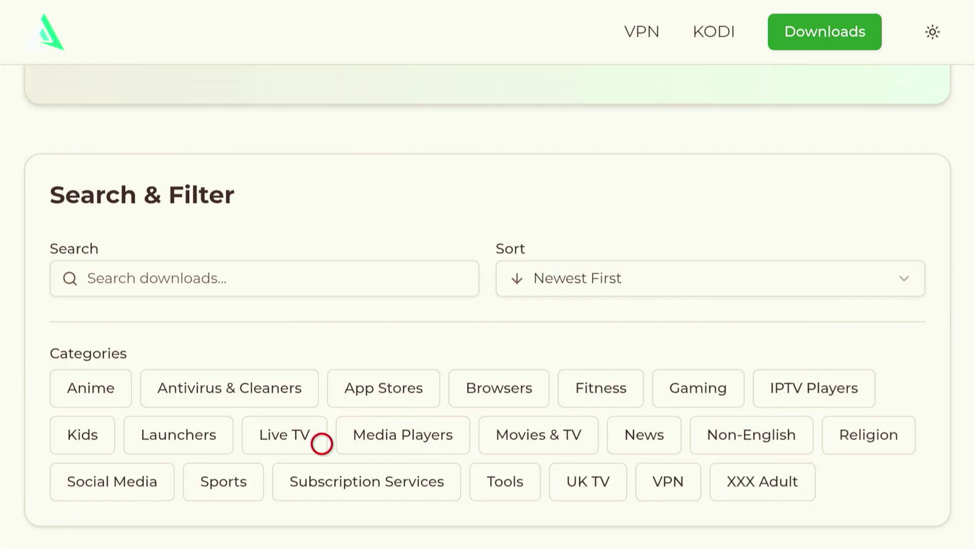